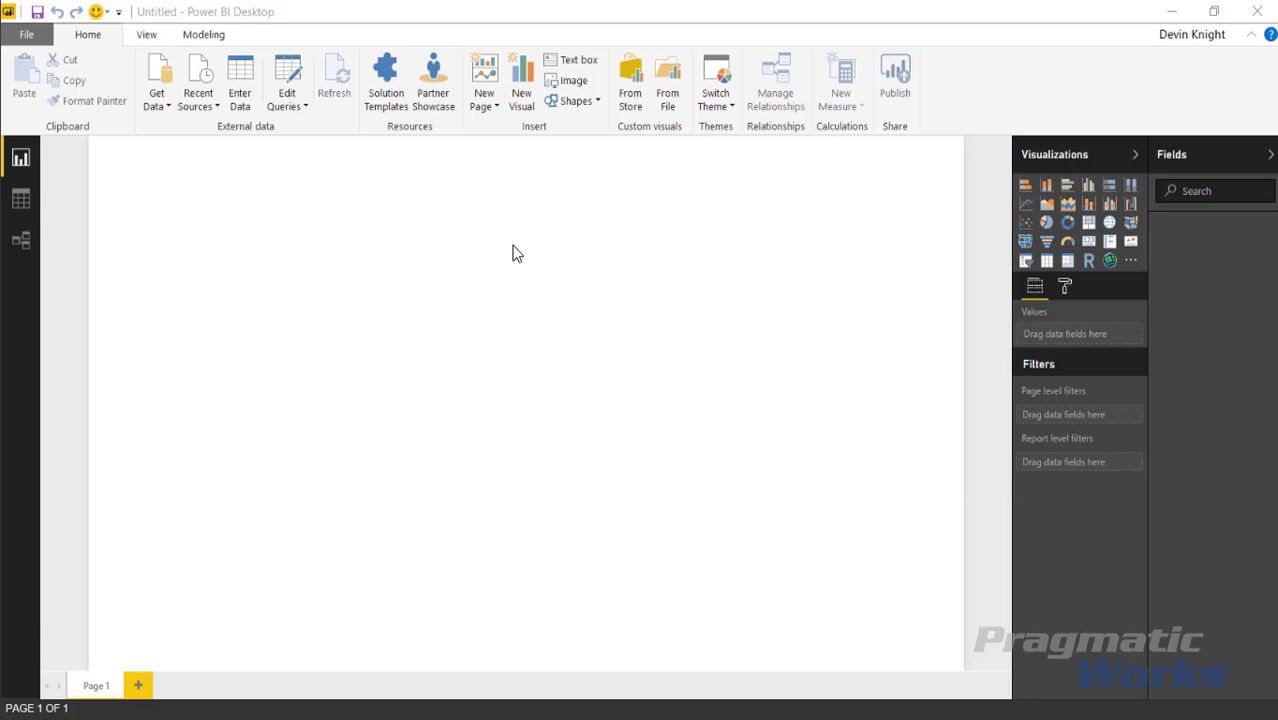
- Import the Stats table from the NFL Offense.xlsx Excel workbook via Get Data
click(160, 102)
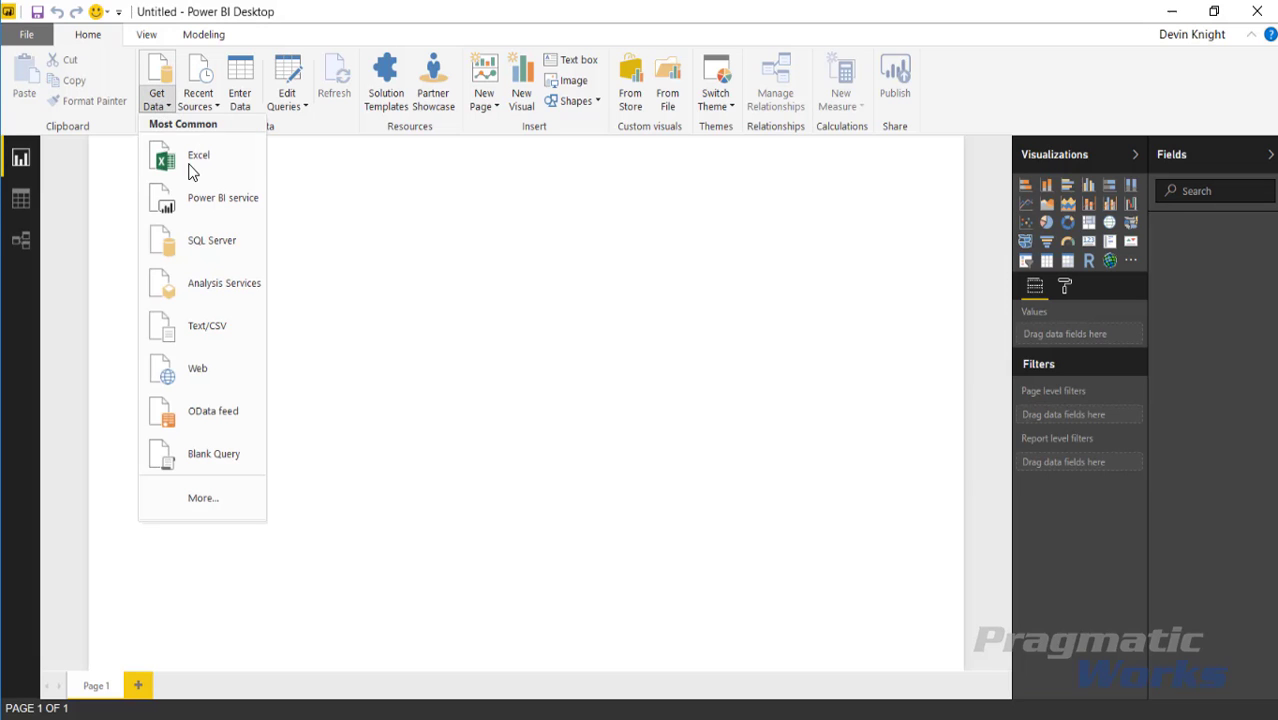
click(195, 174)
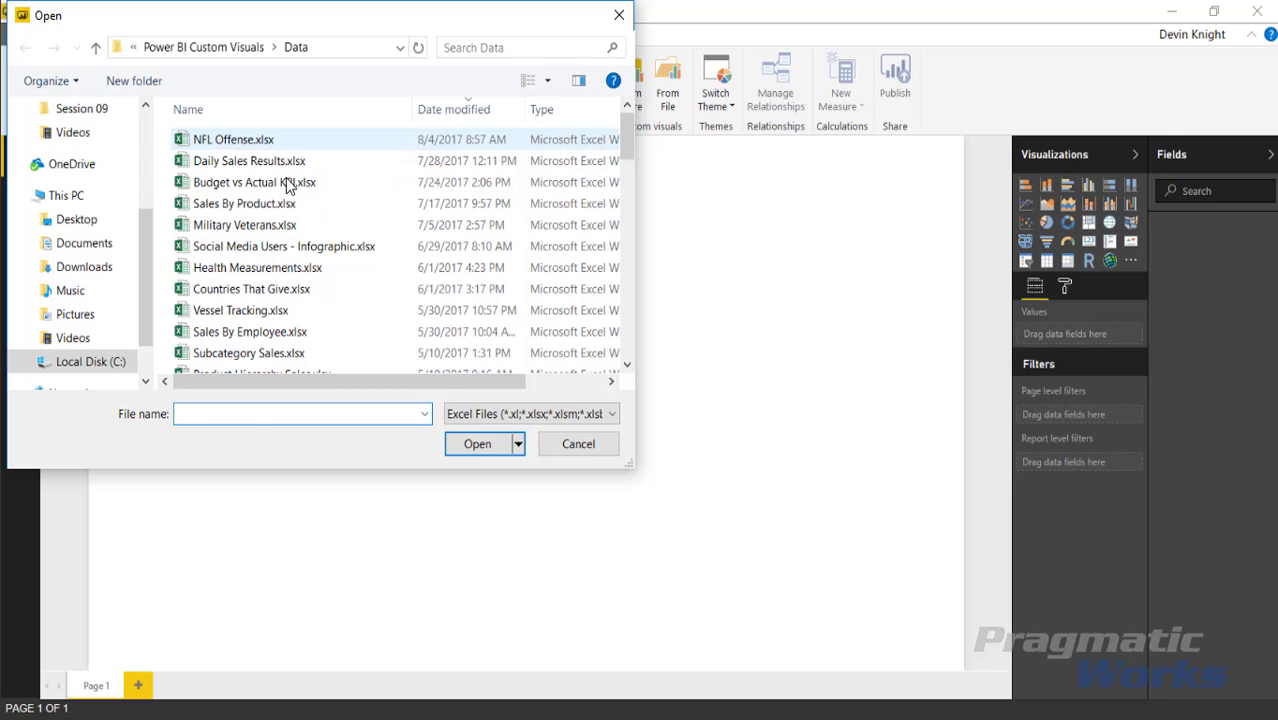
click(240, 140)
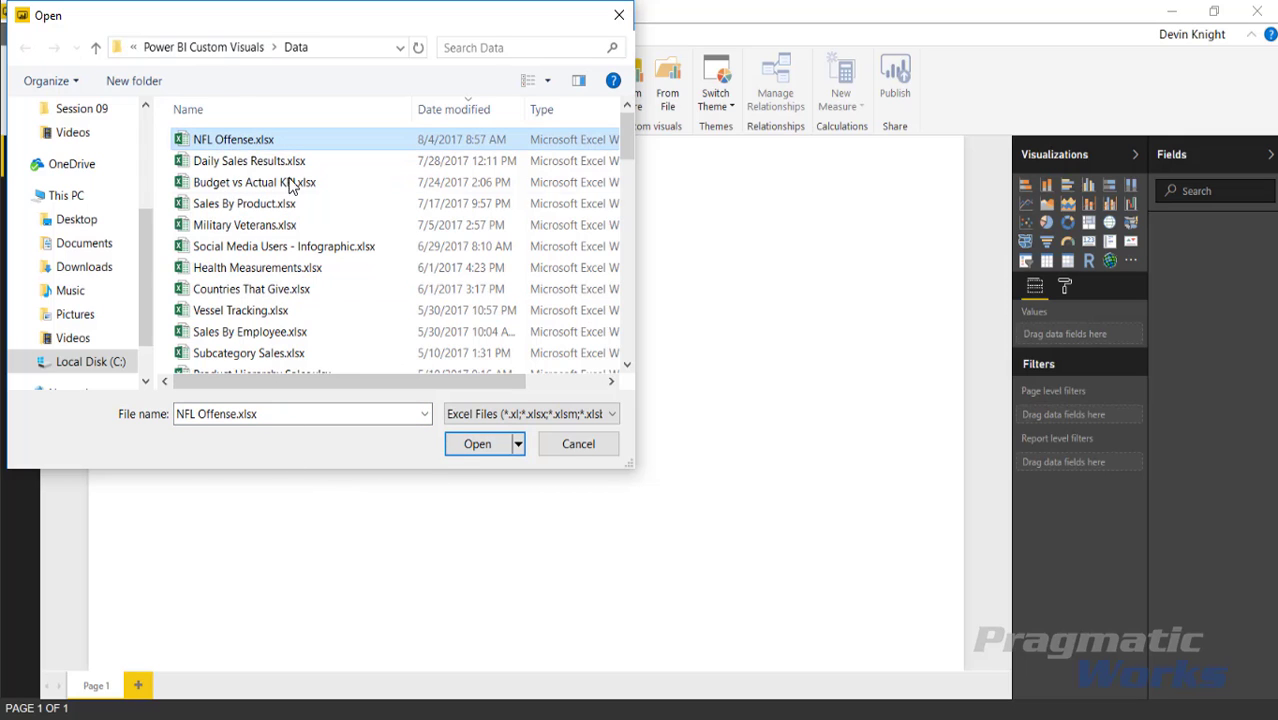
click(464, 448)
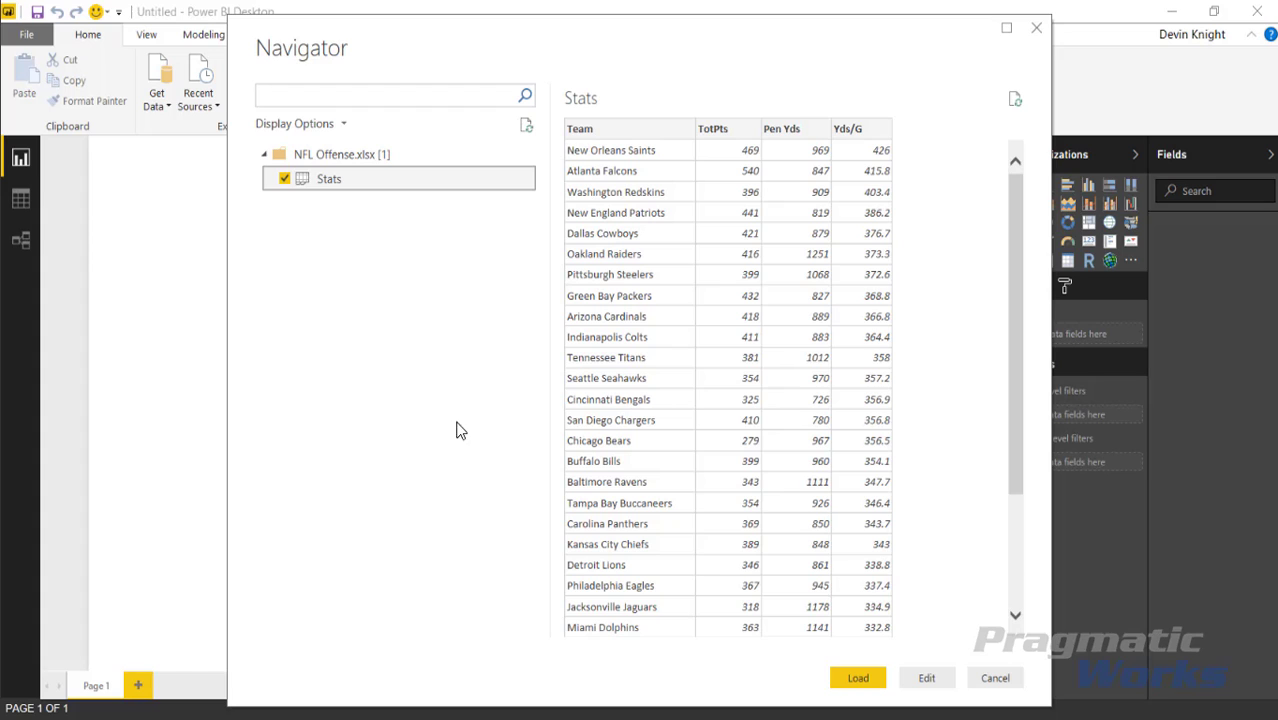
click(857, 678)
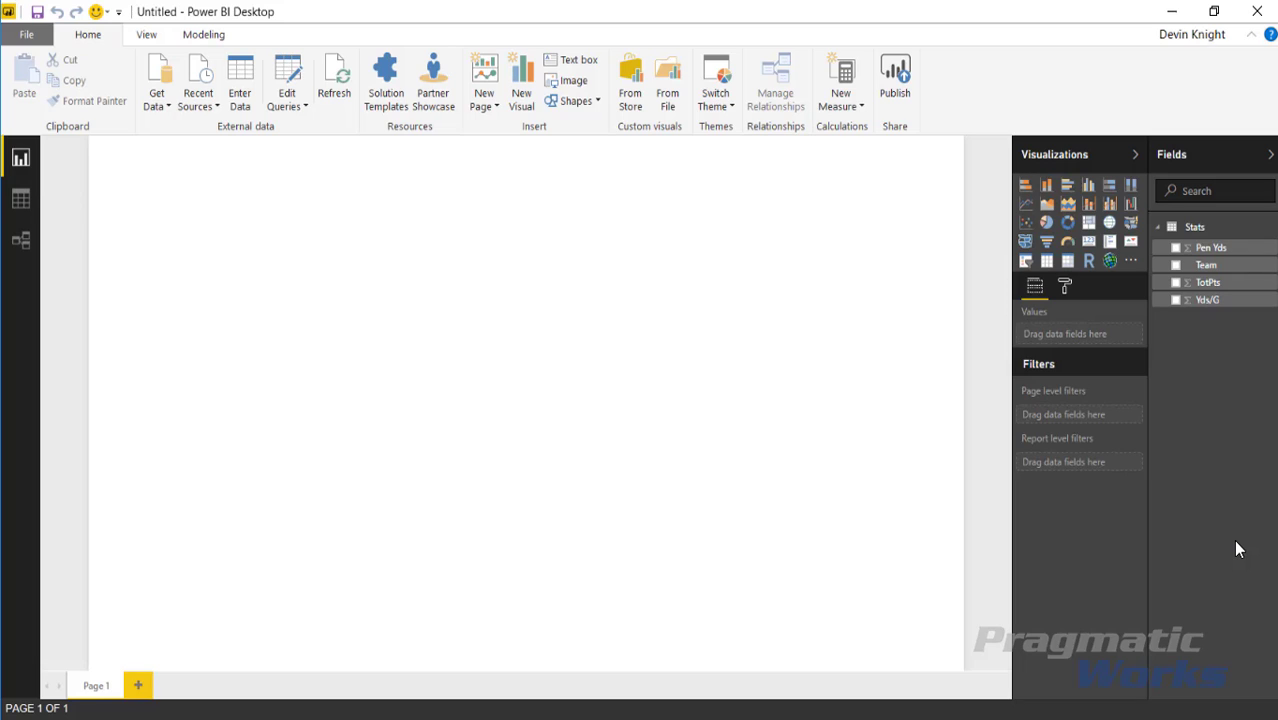
- Search the visuals store for 'quadrant' and add the Quadrant Chart visual
click(1131, 266)
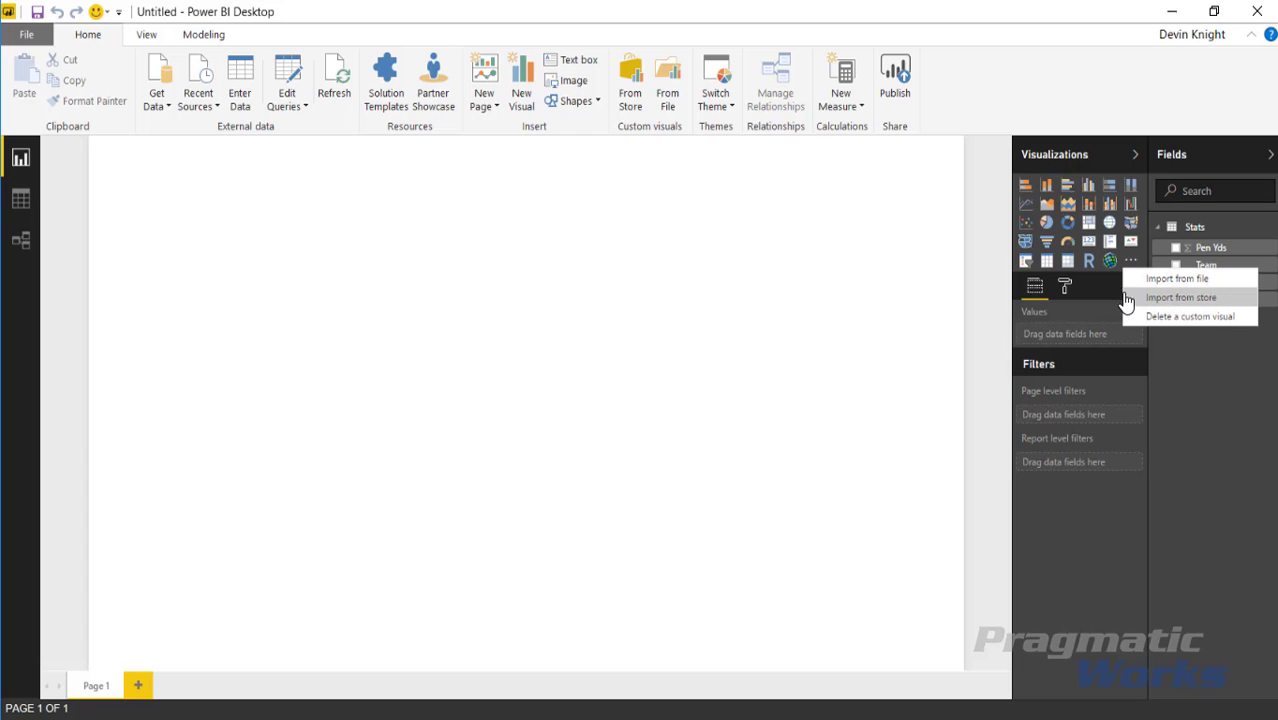
key(Escape)
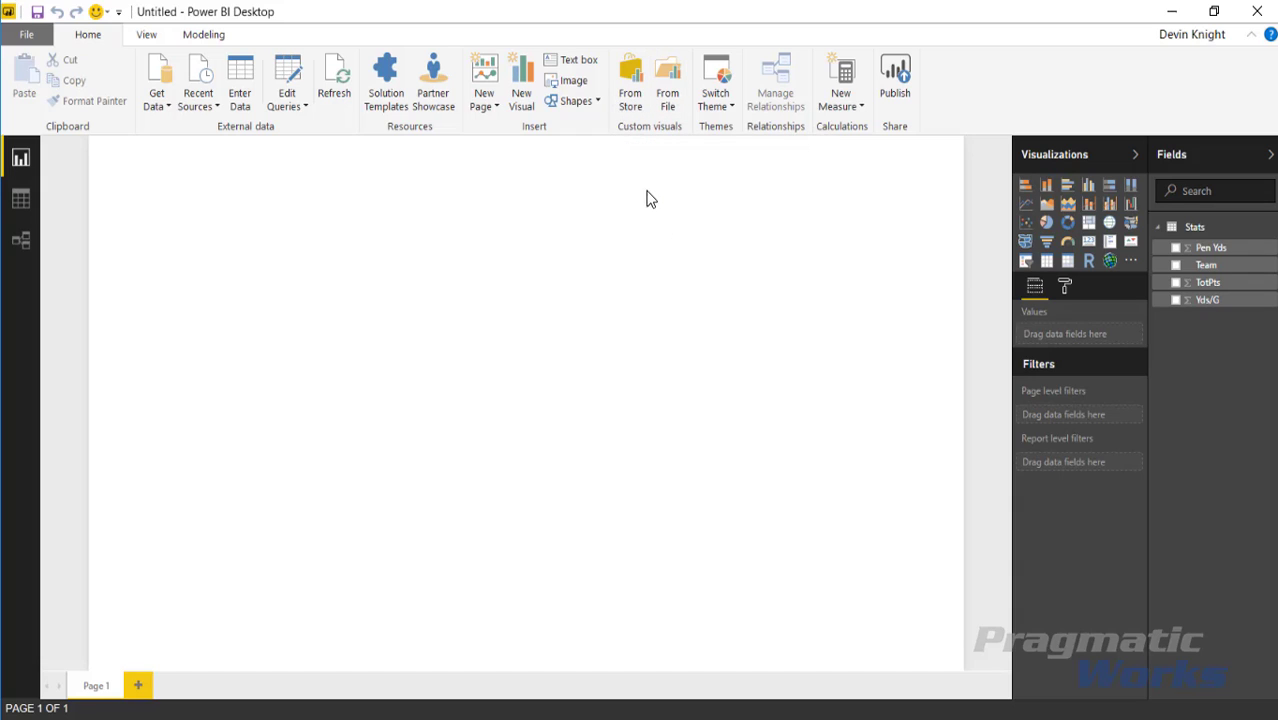
click(630, 105)
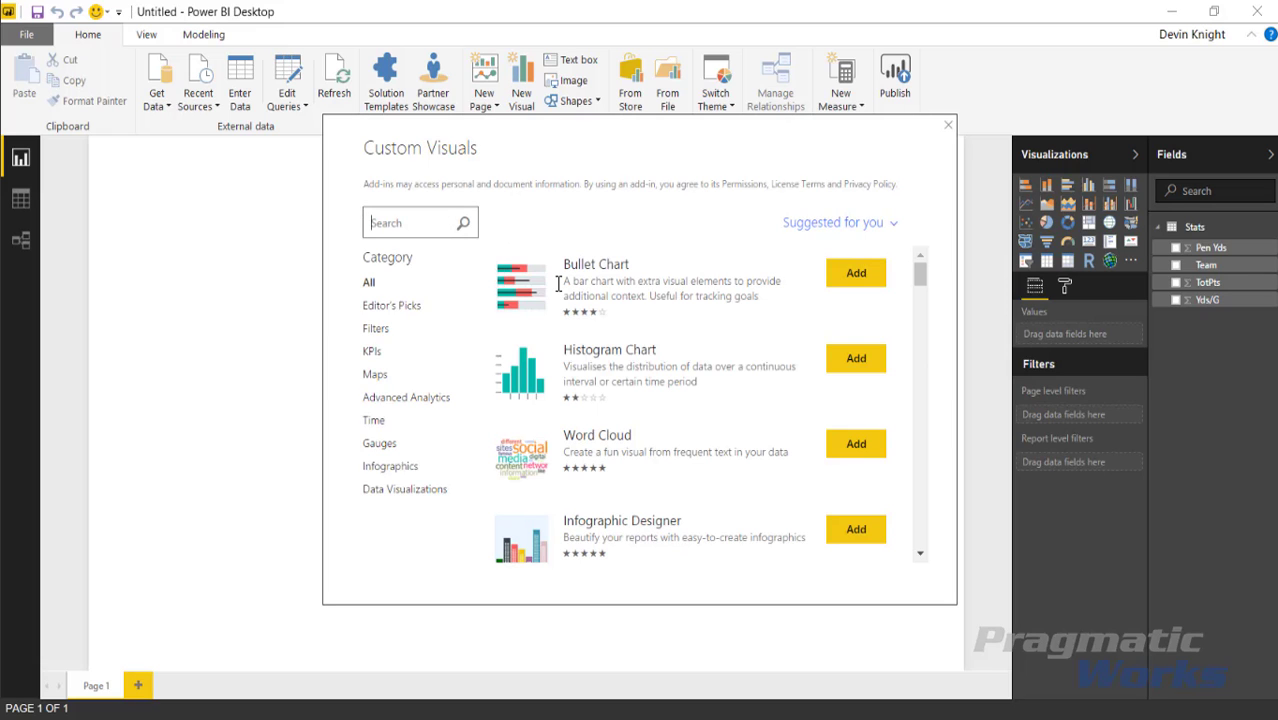
text(quadrant)
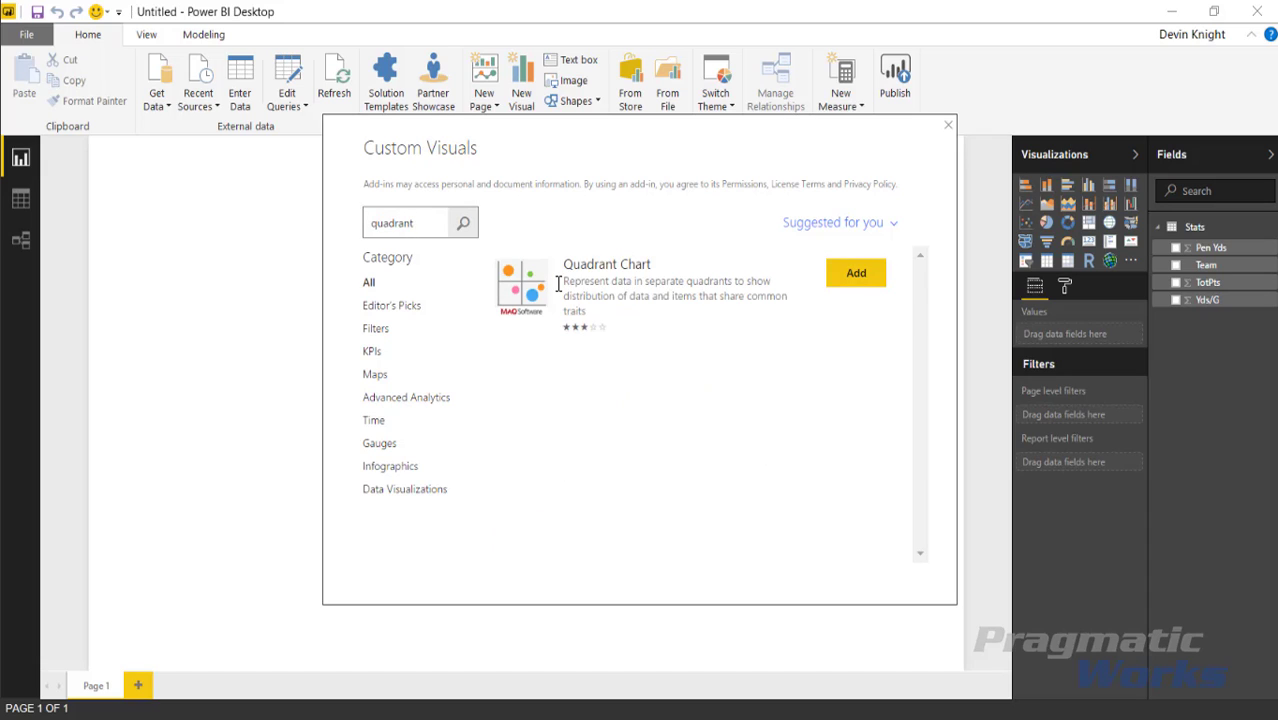
click(852, 277)
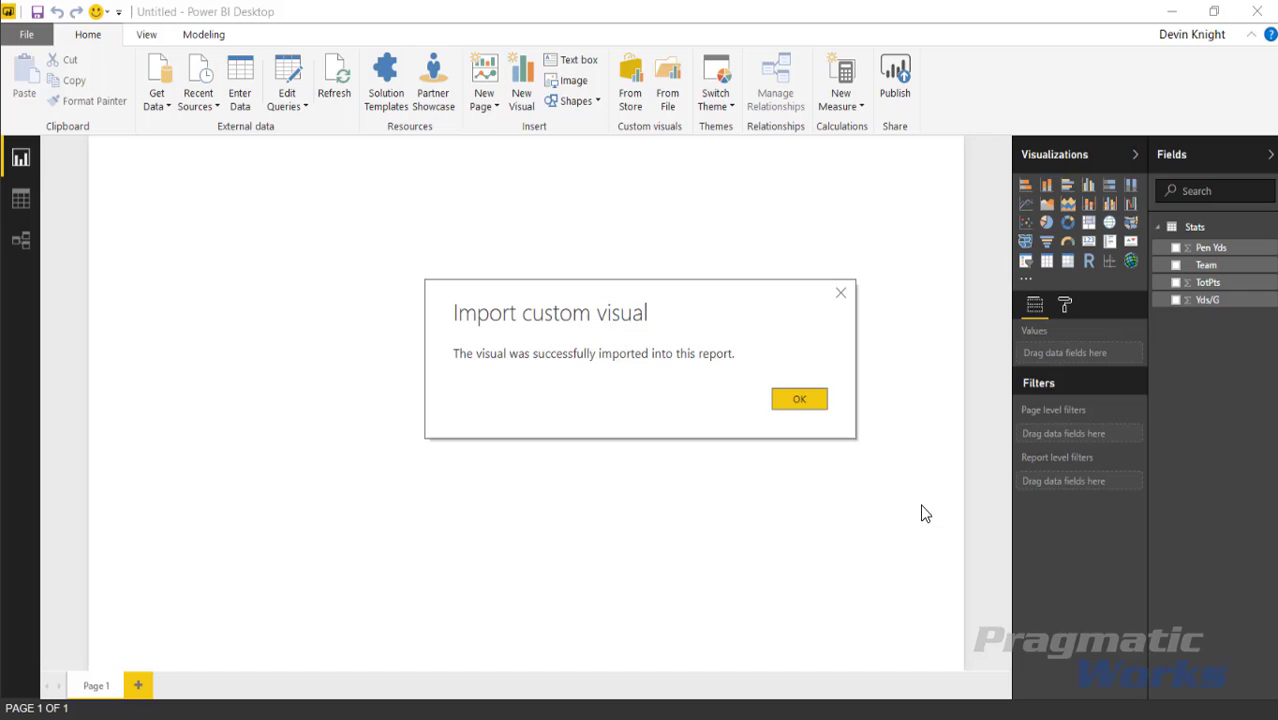
click(799, 399)
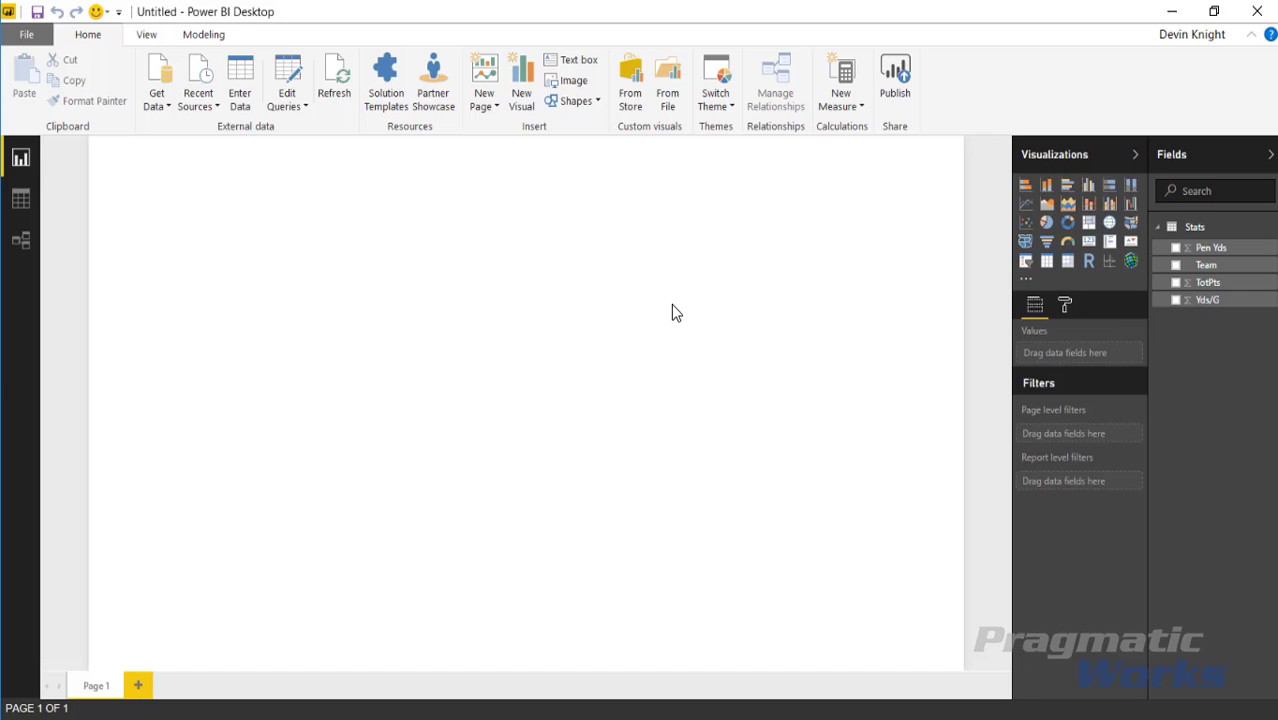
- Insert a Quadrant Chart, enlarge it to fill most of the page, and add Team as legend
click(1109, 262)
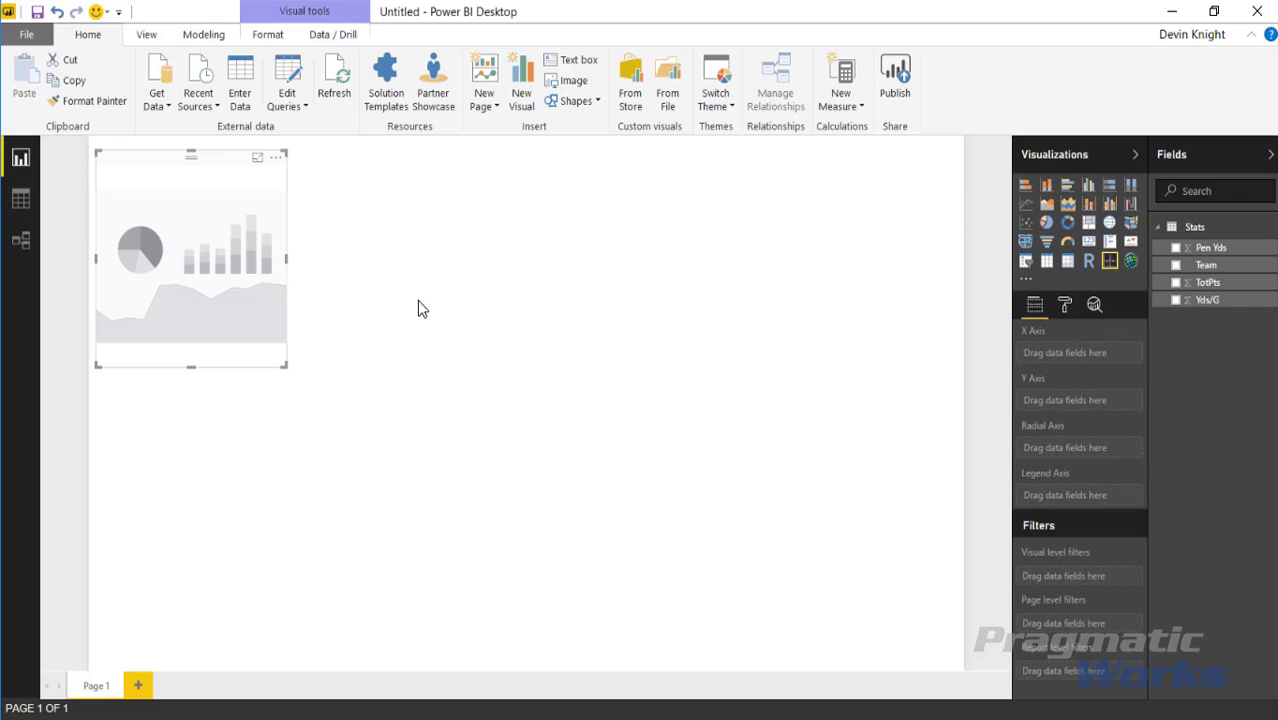
drag(282, 366, 904, 670)
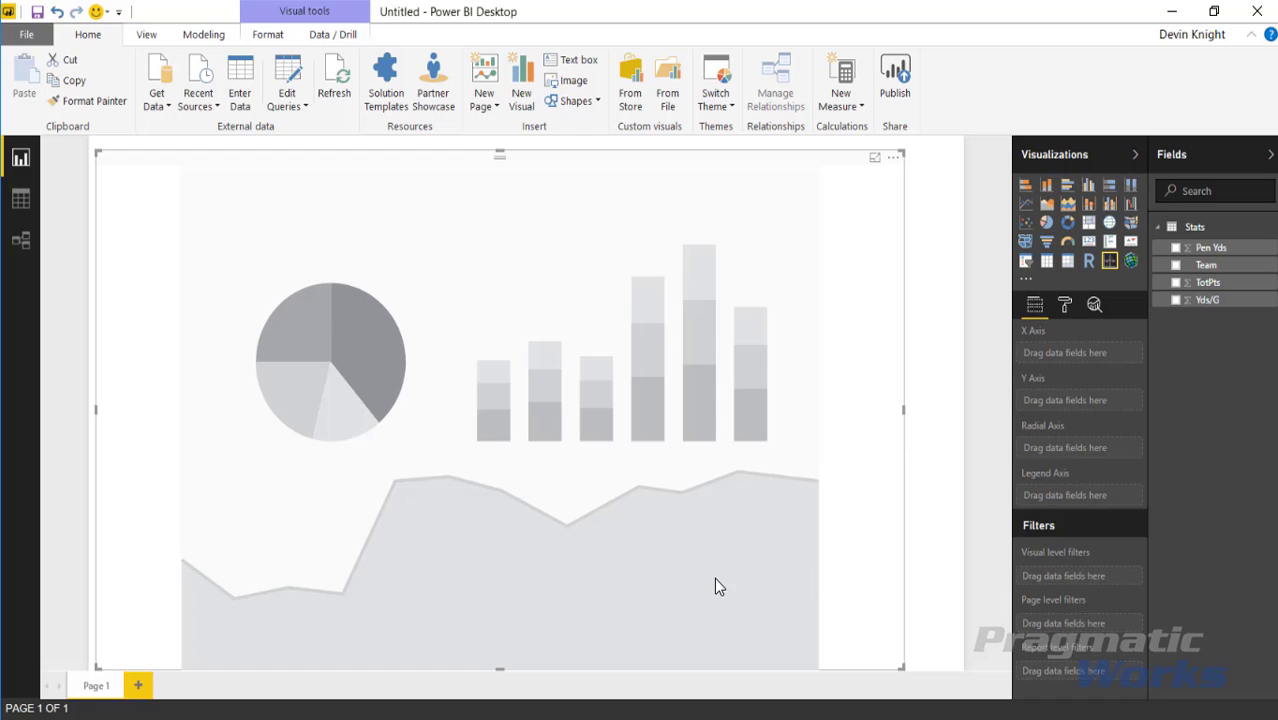
click(1176, 266)
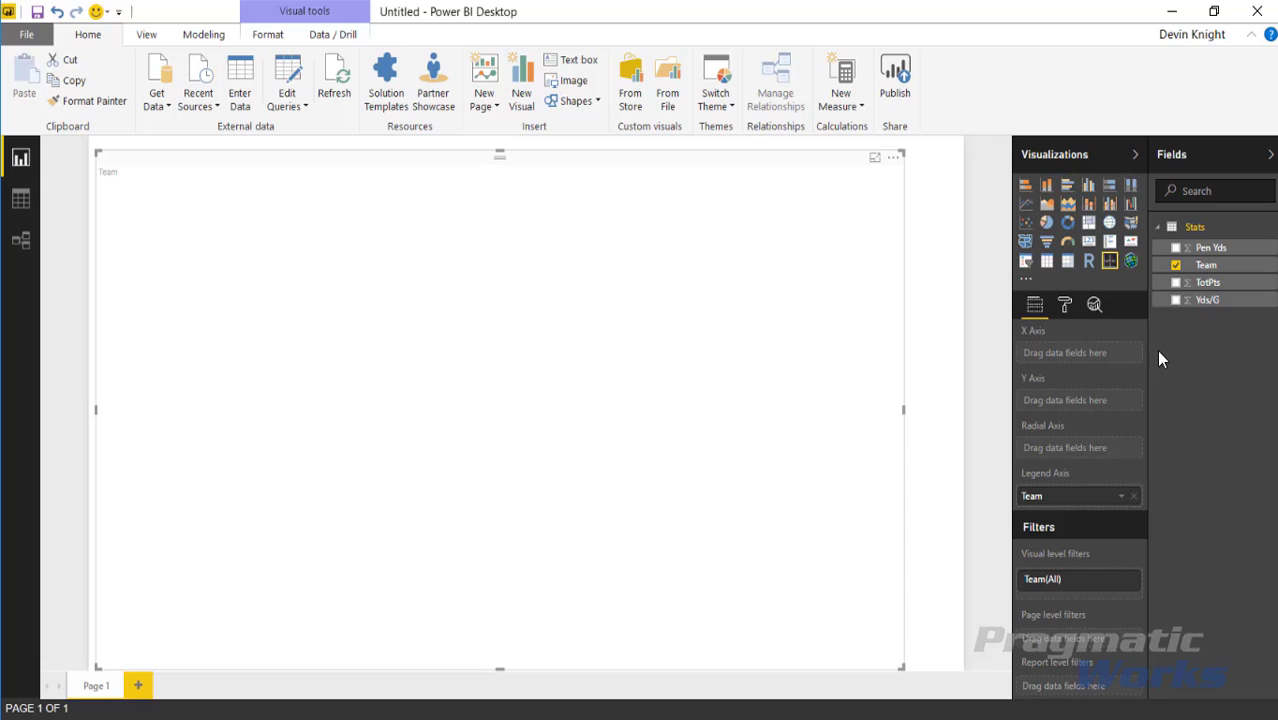
- Assign Yds/G to the X axis, TotPts to the Y axis and Pen Yds to bubble size
click(1176, 300)
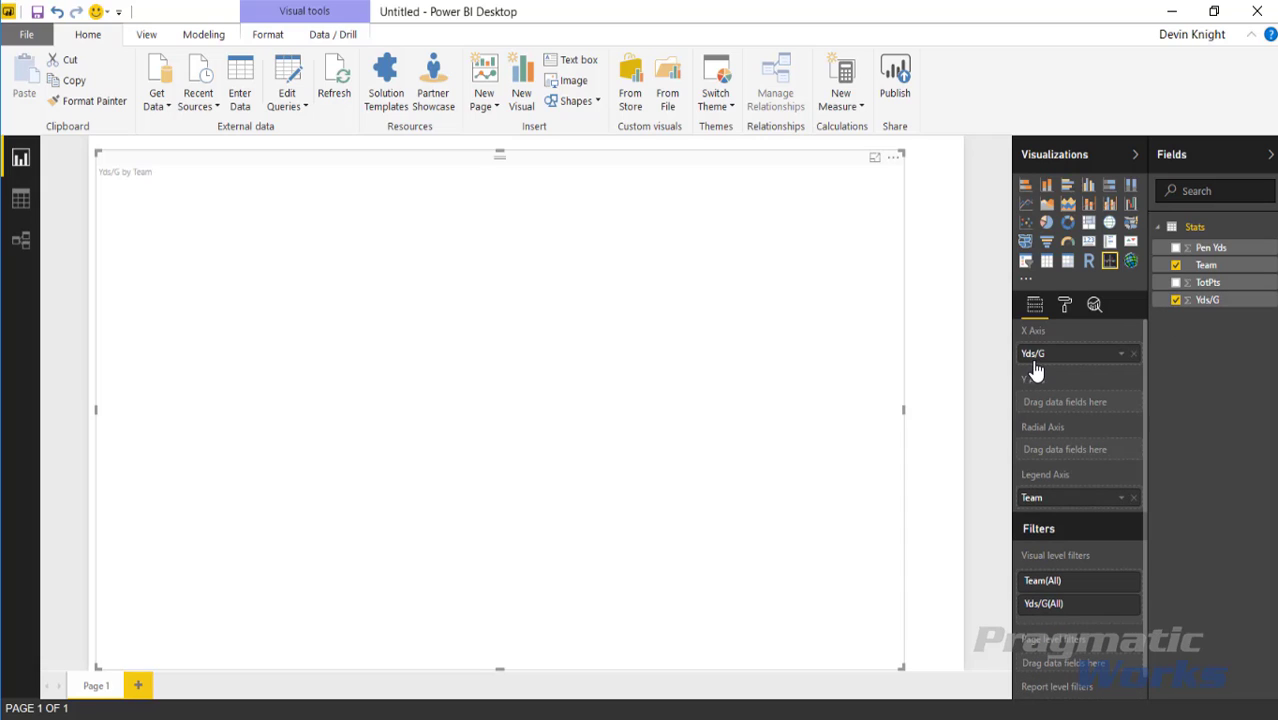
click(1177, 284)
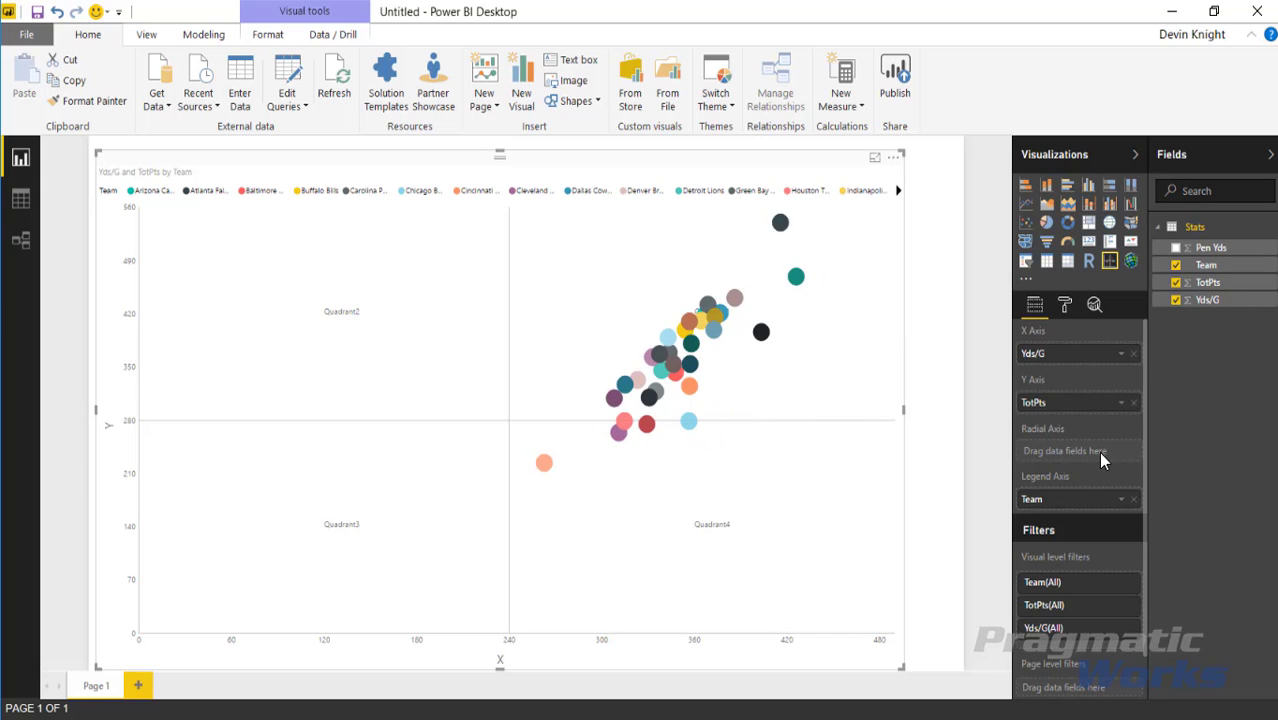
click(1176, 247)
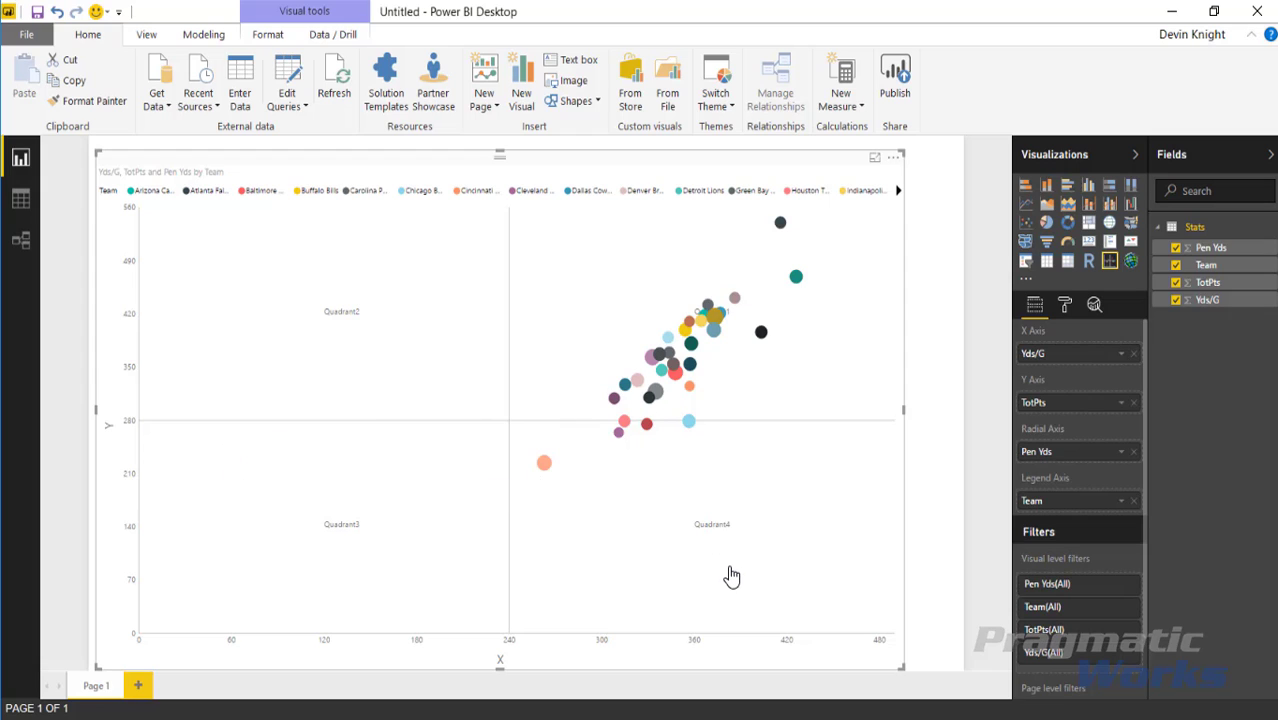
- Set both the X-axis and Y-axis quadrant division lines to 360 in the Format pane
click(1066, 306)
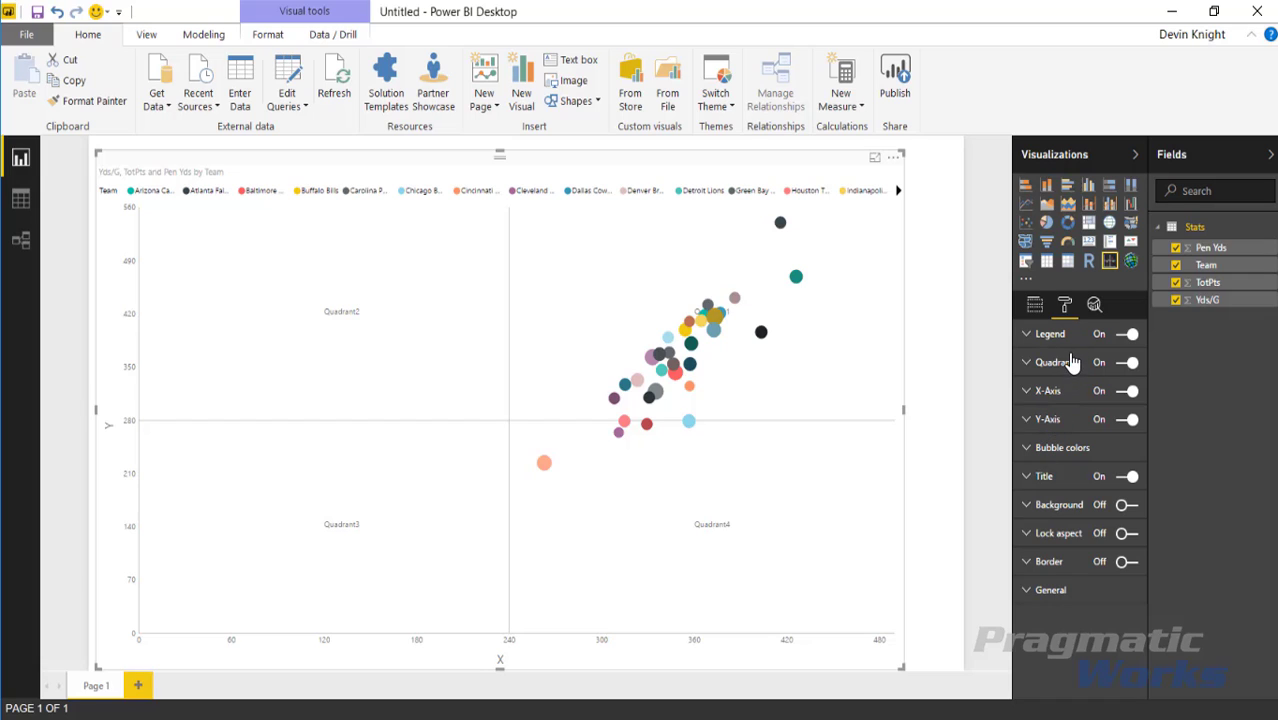
click(1054, 362)
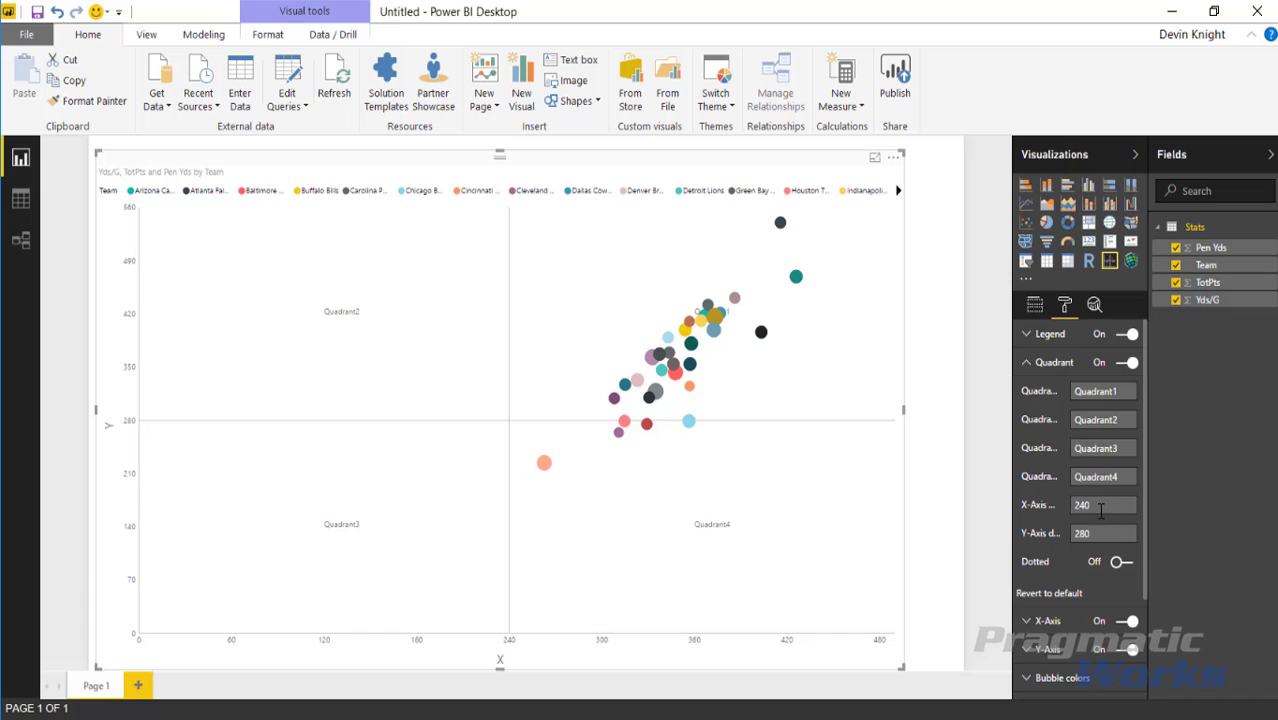
drag(1012, 530, 926, 565)
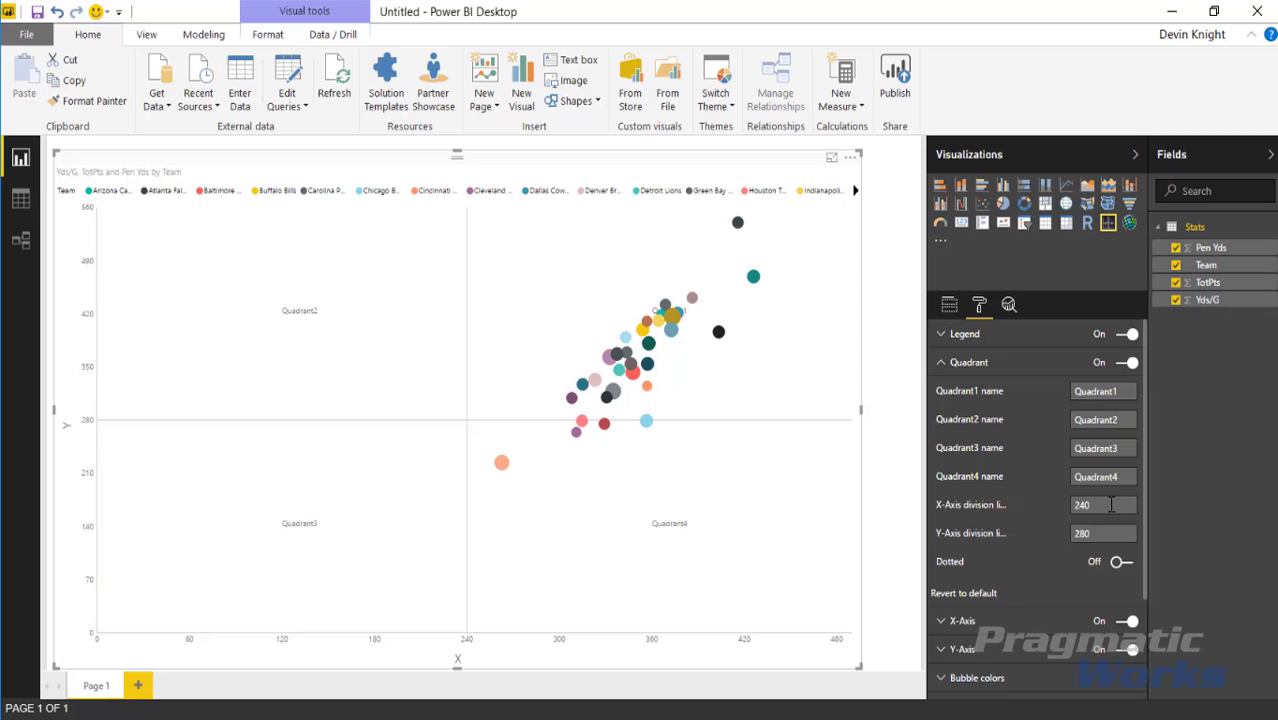
text(360)
key(Tab)
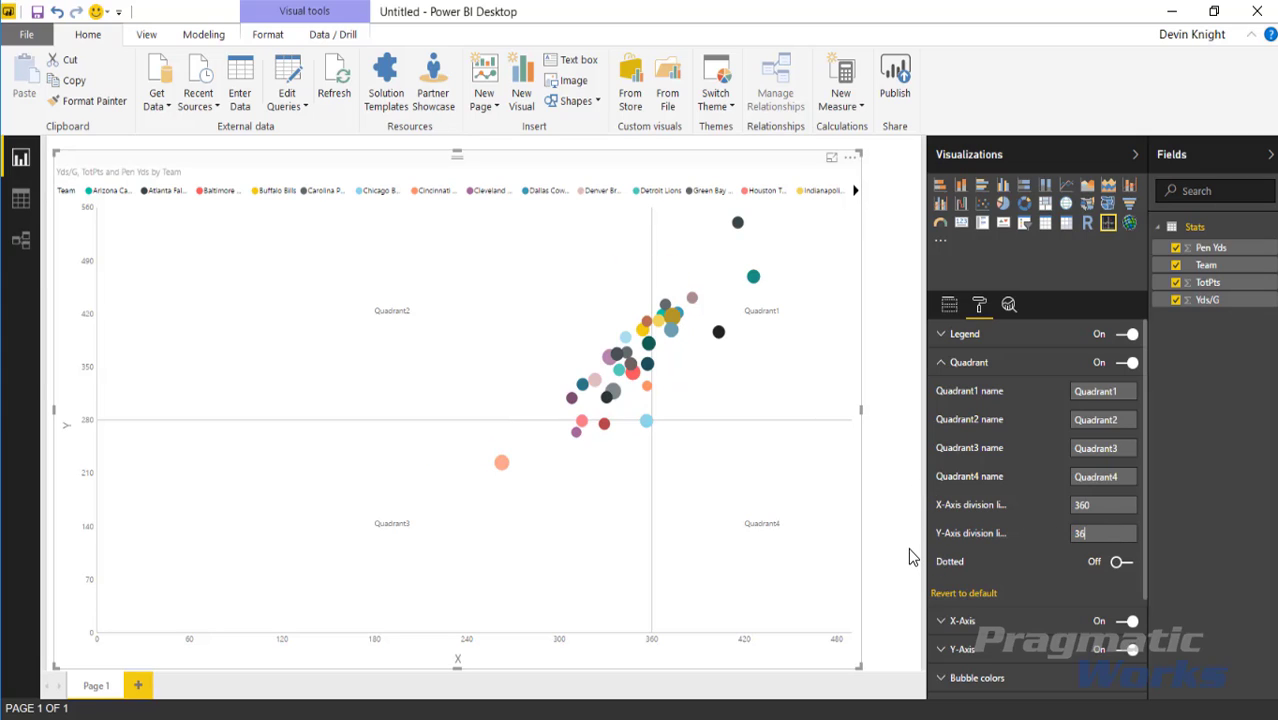
key(Return)
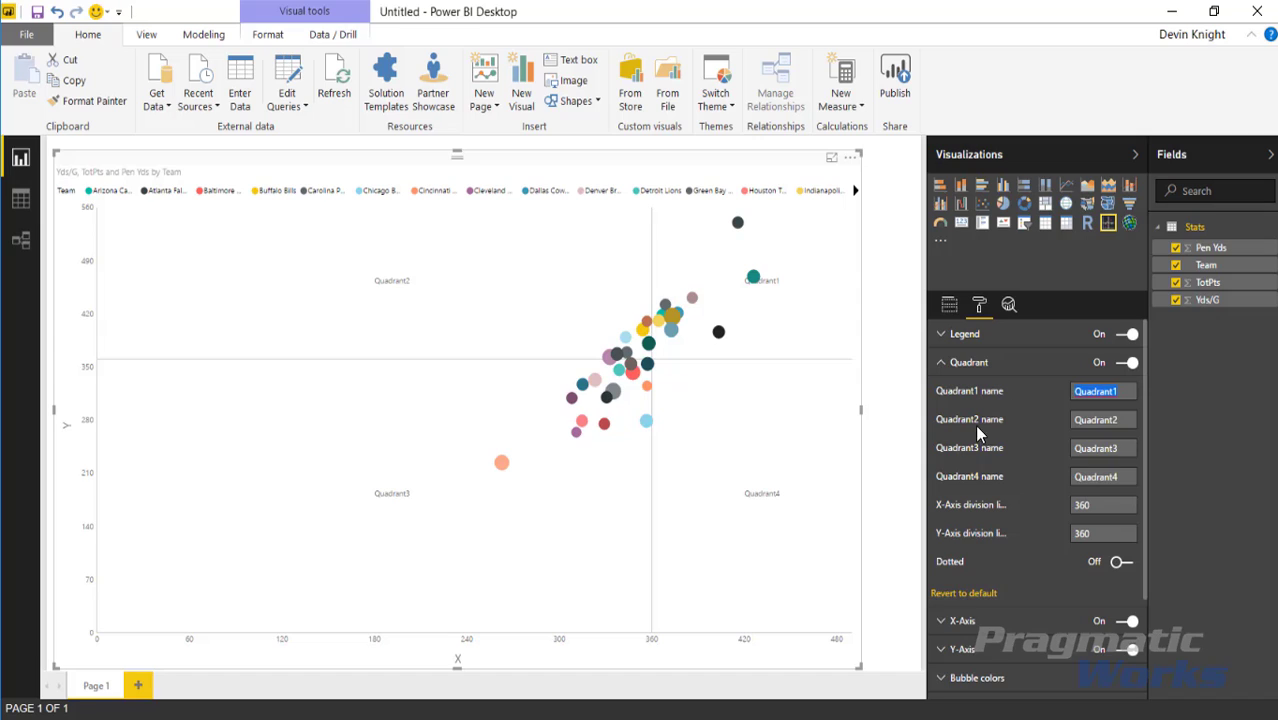
- Name quadrant 1 'High Points & Yards' and quadrant 2 'High Points / Low Yards'
key(alt+Tab)
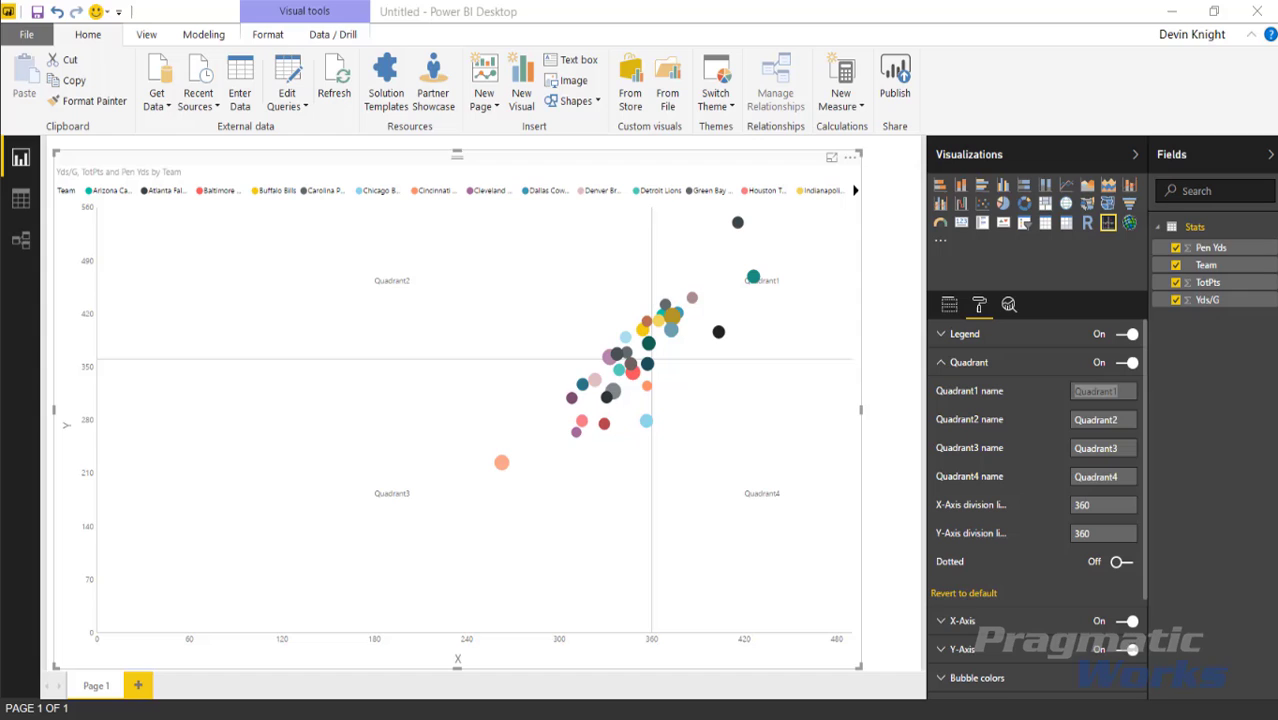
click(1121, 393)
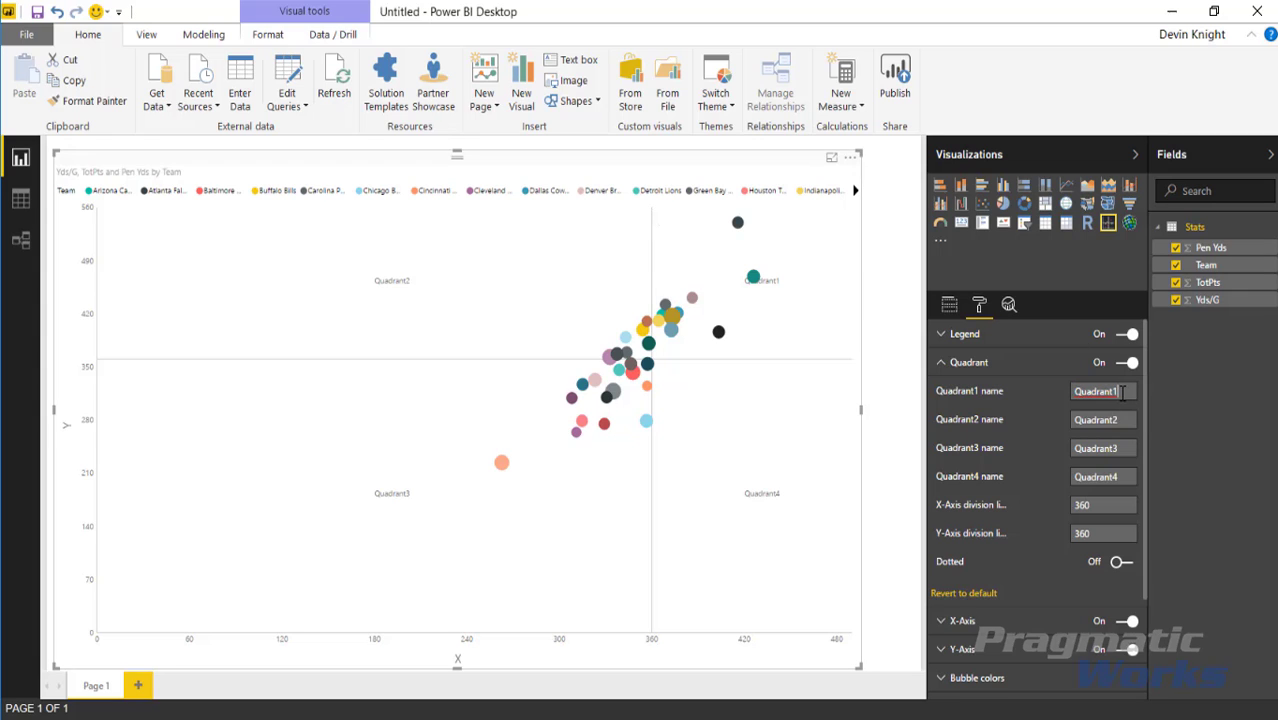
text(High Points & Yards)
key(Return)
key(alt+Tab)
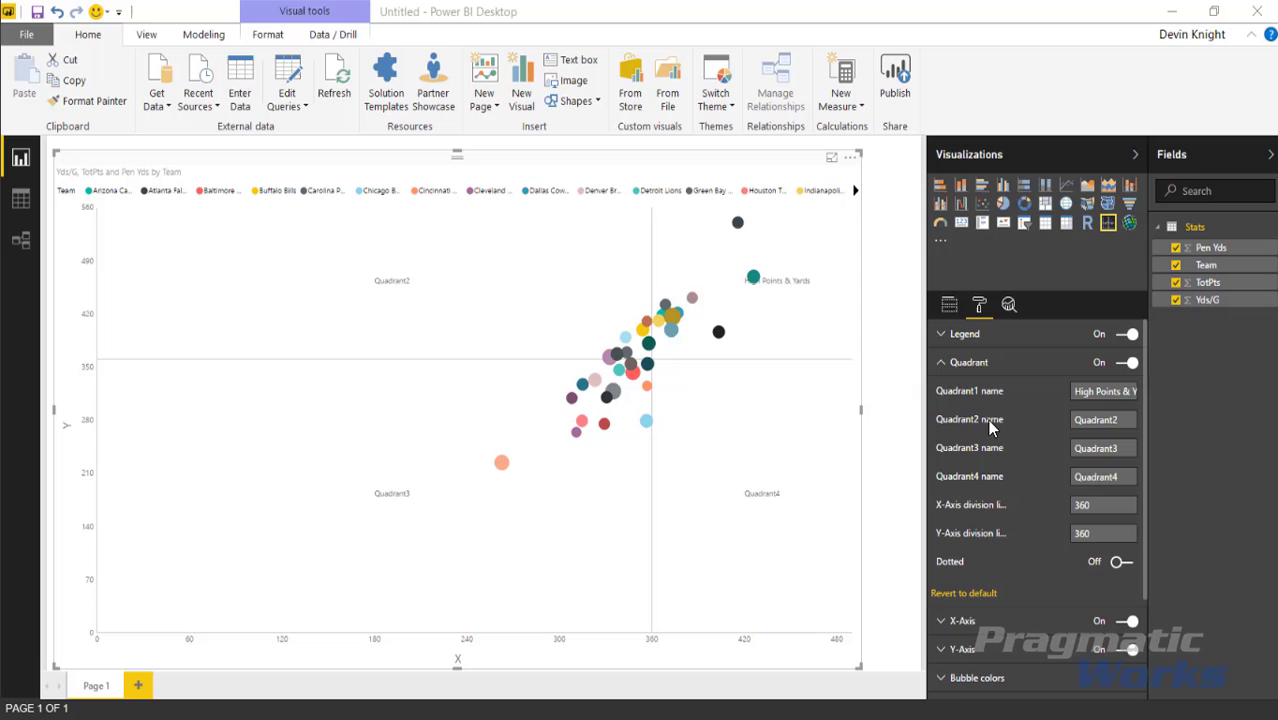
click(1126, 420)
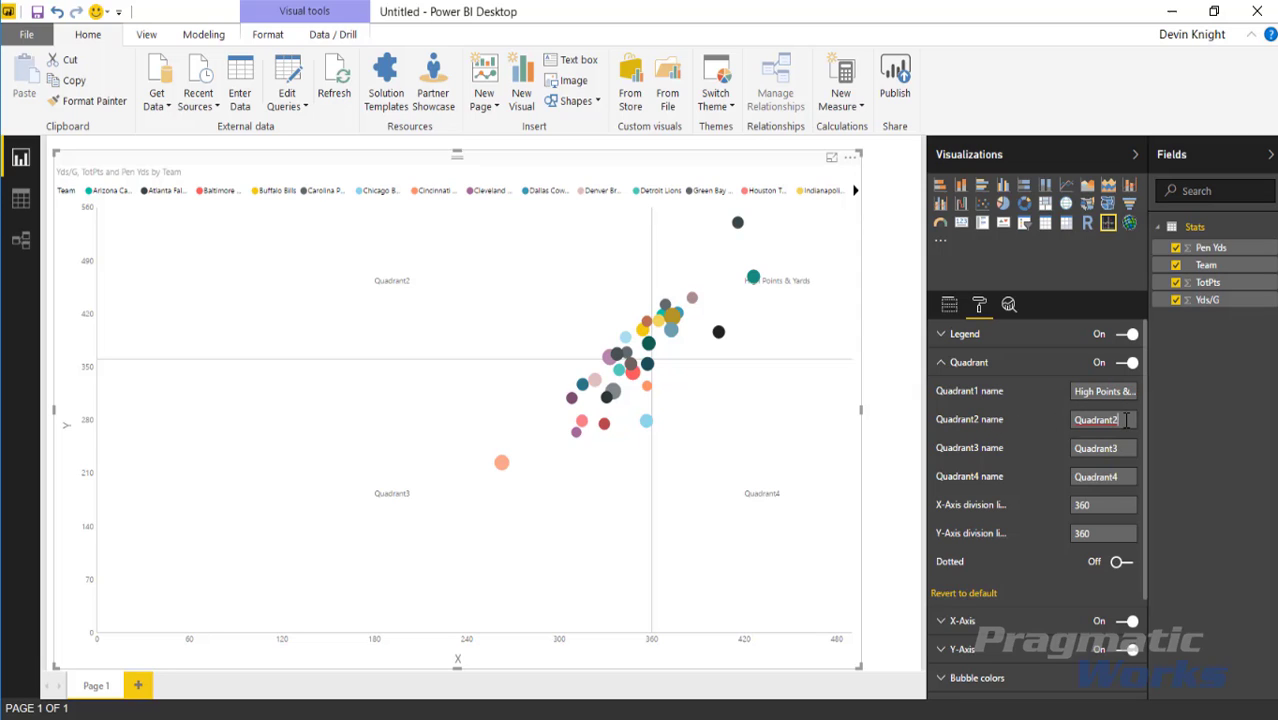
text(High Points / Low Yards)
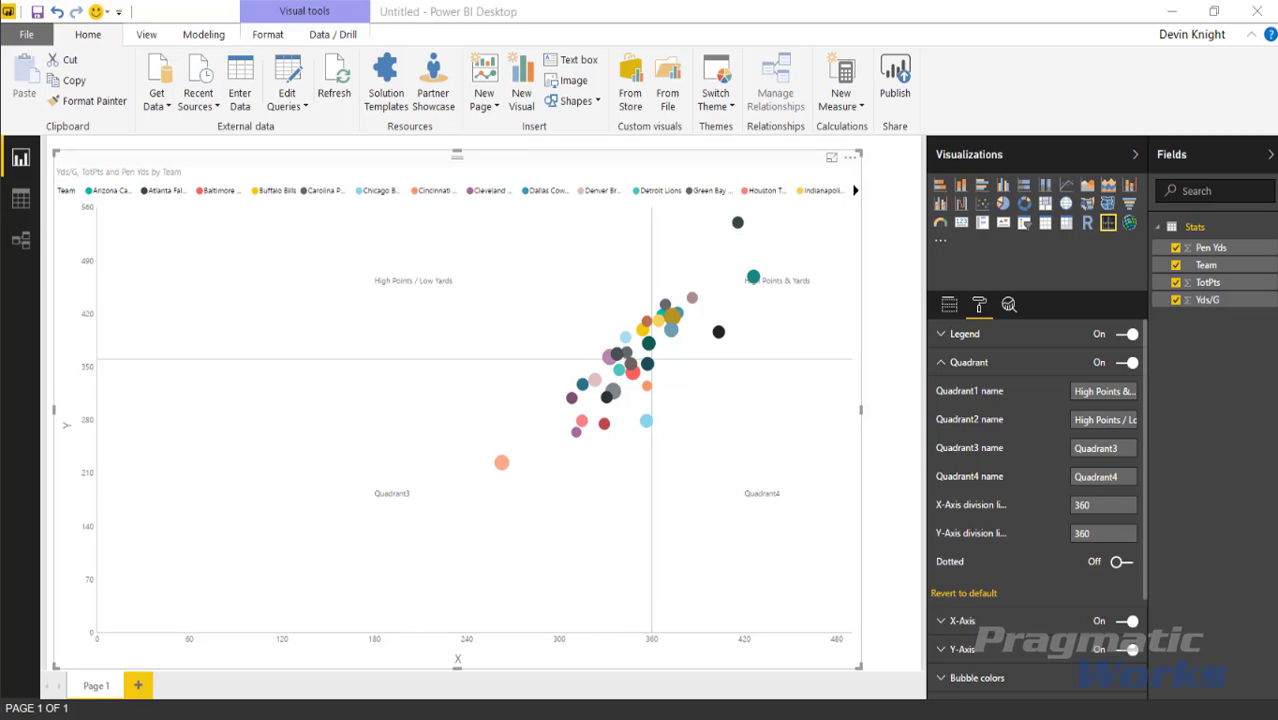
- Name quadrants 3 and 4 'Low Yards & Points' and 'High Yards / Low Points', and make division lines dotted
click(1133, 447)
text(Low Yards & Points)
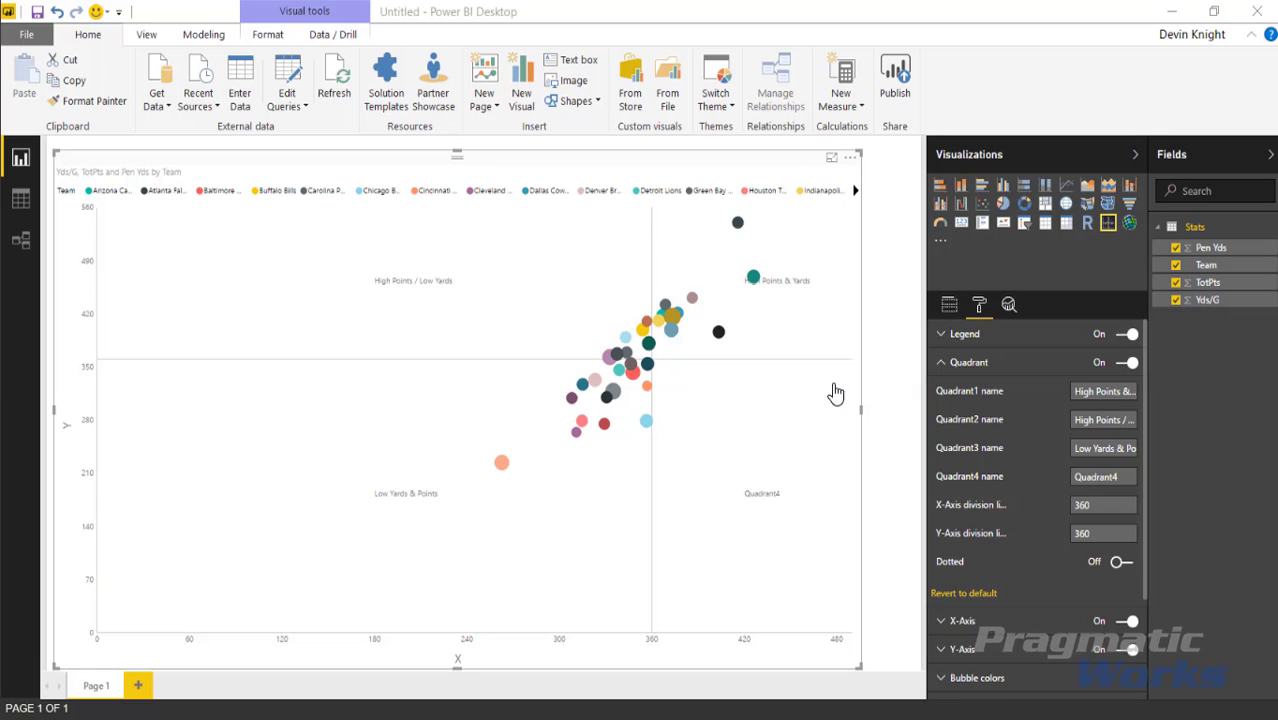
click(1127, 478)
text(High Yards / Low Points)
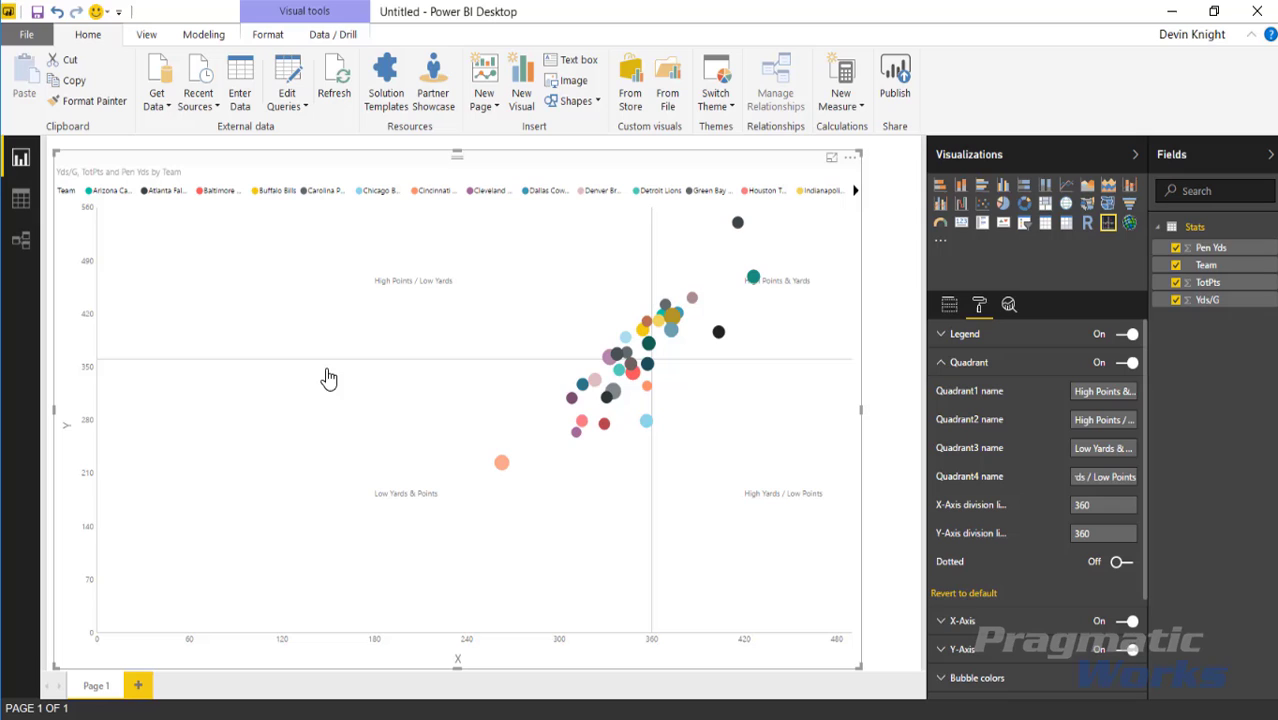
click(1120, 561)
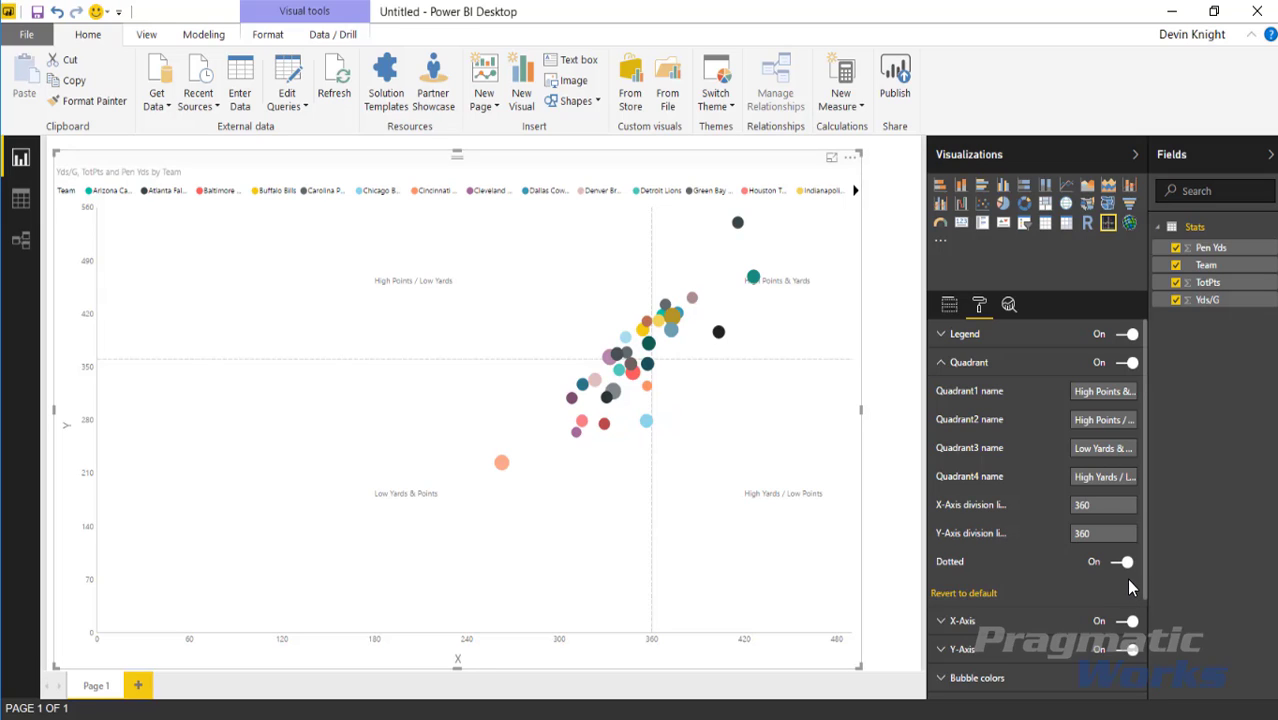
- Set the legend text size to 10 and position the legend Left Center
click(944, 366)
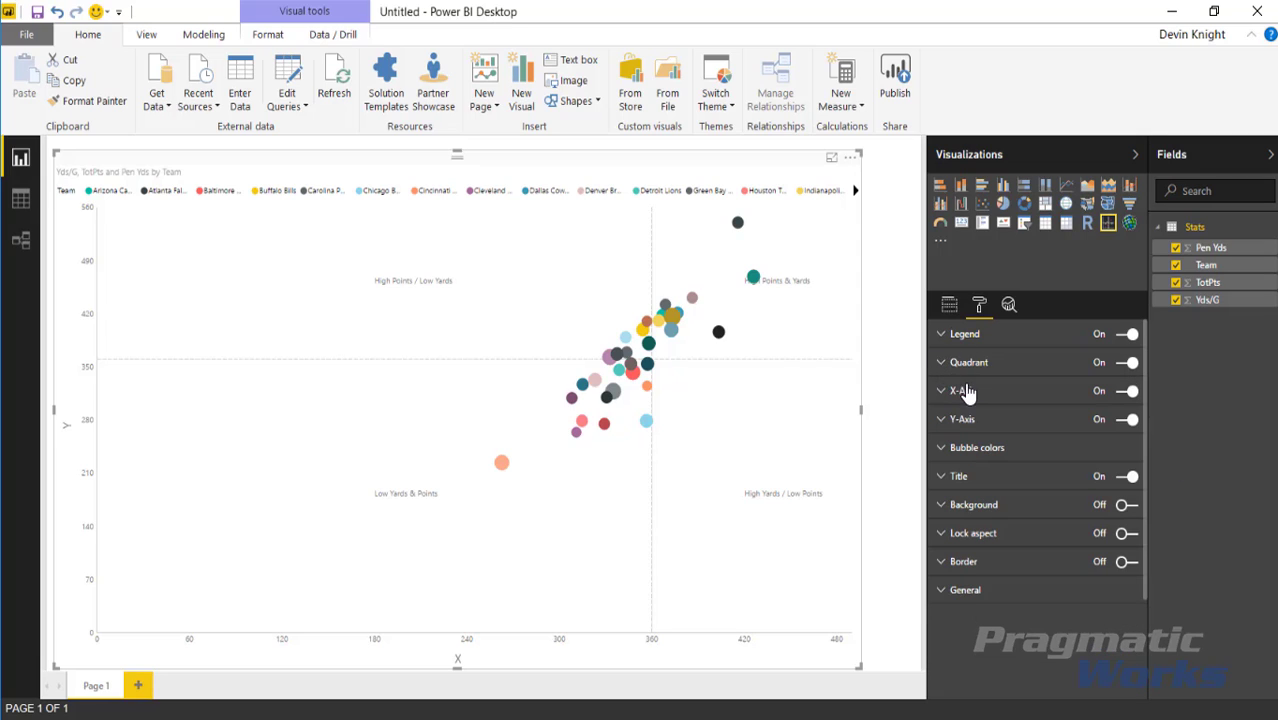
click(944, 337)
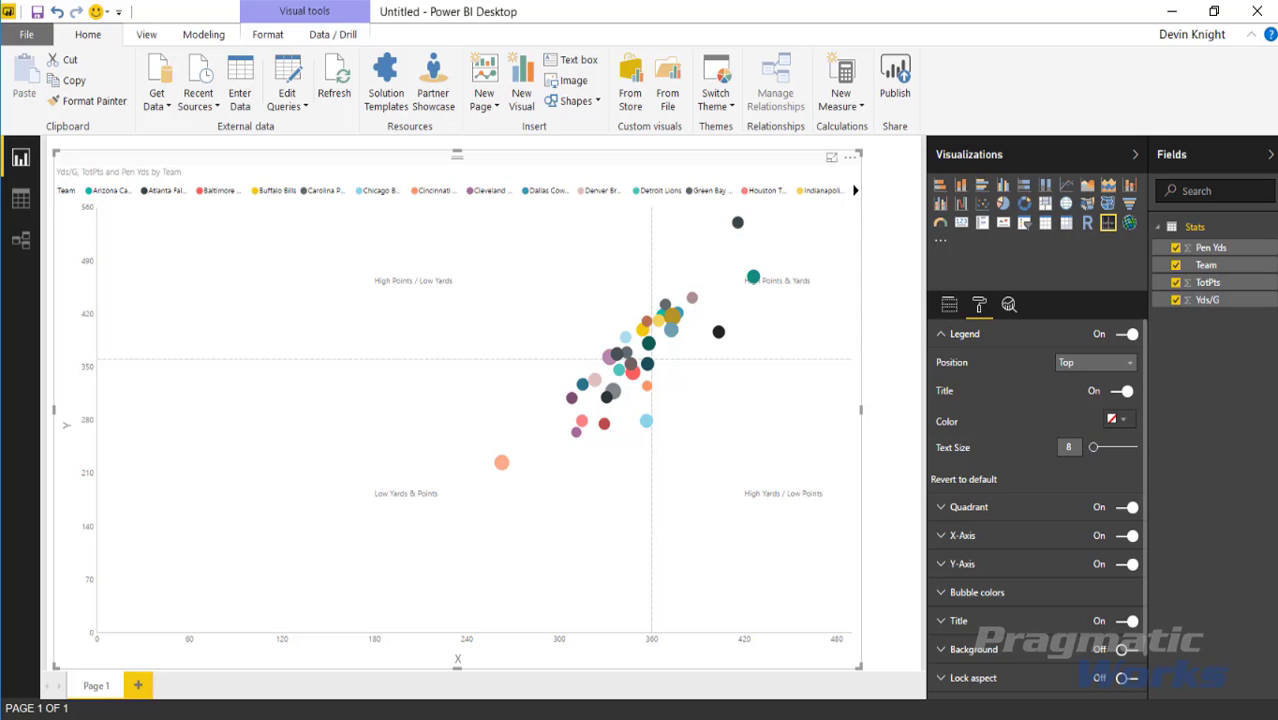
drag(1093, 447, 1096, 449)
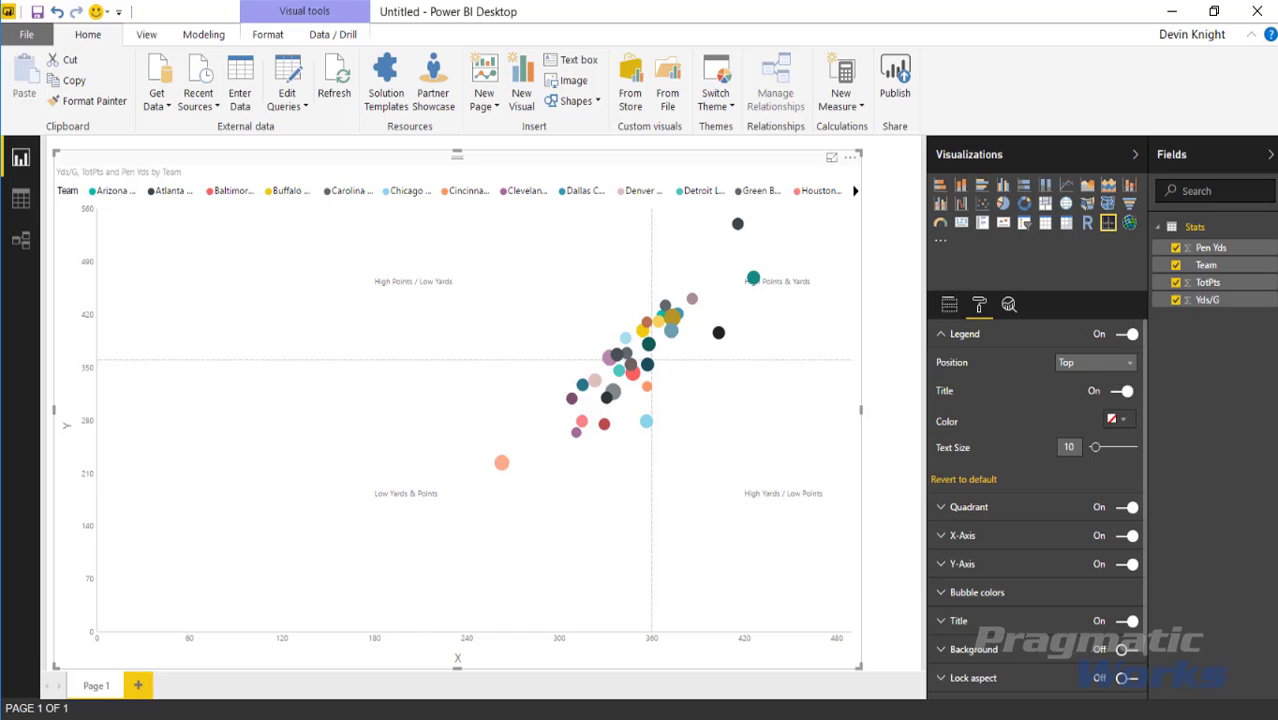
click(1118, 364)
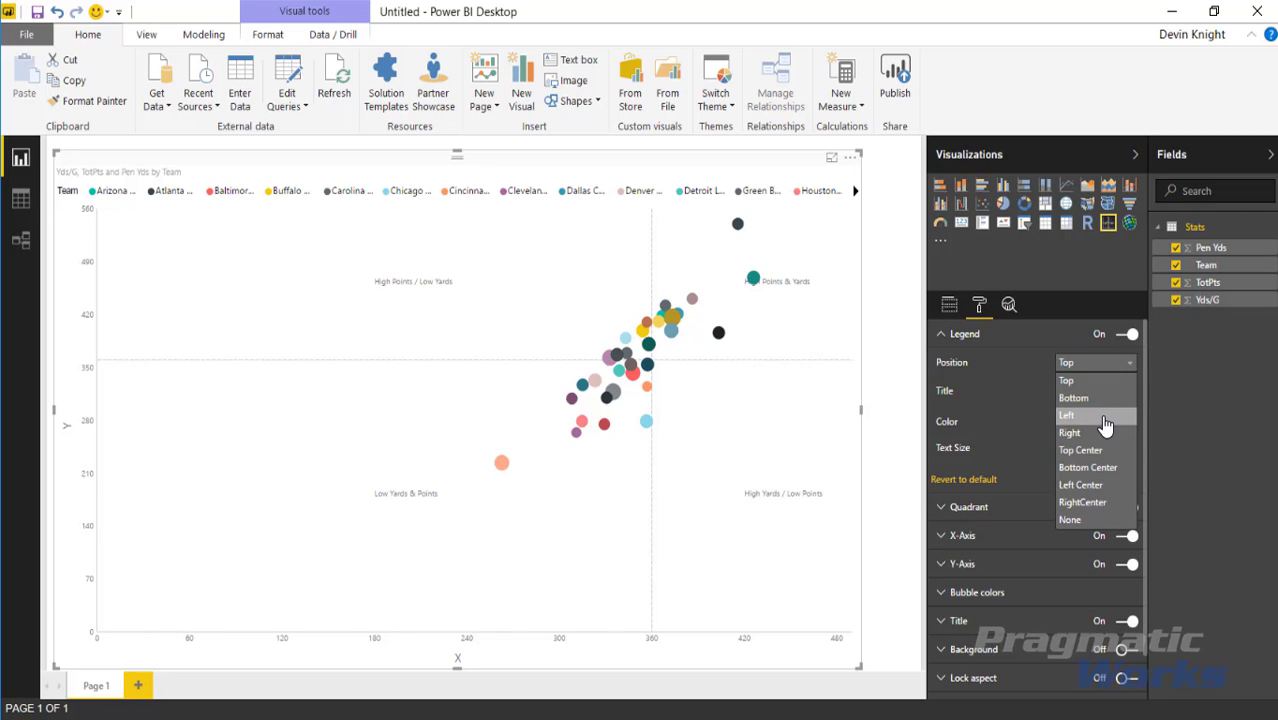
click(1070, 415)
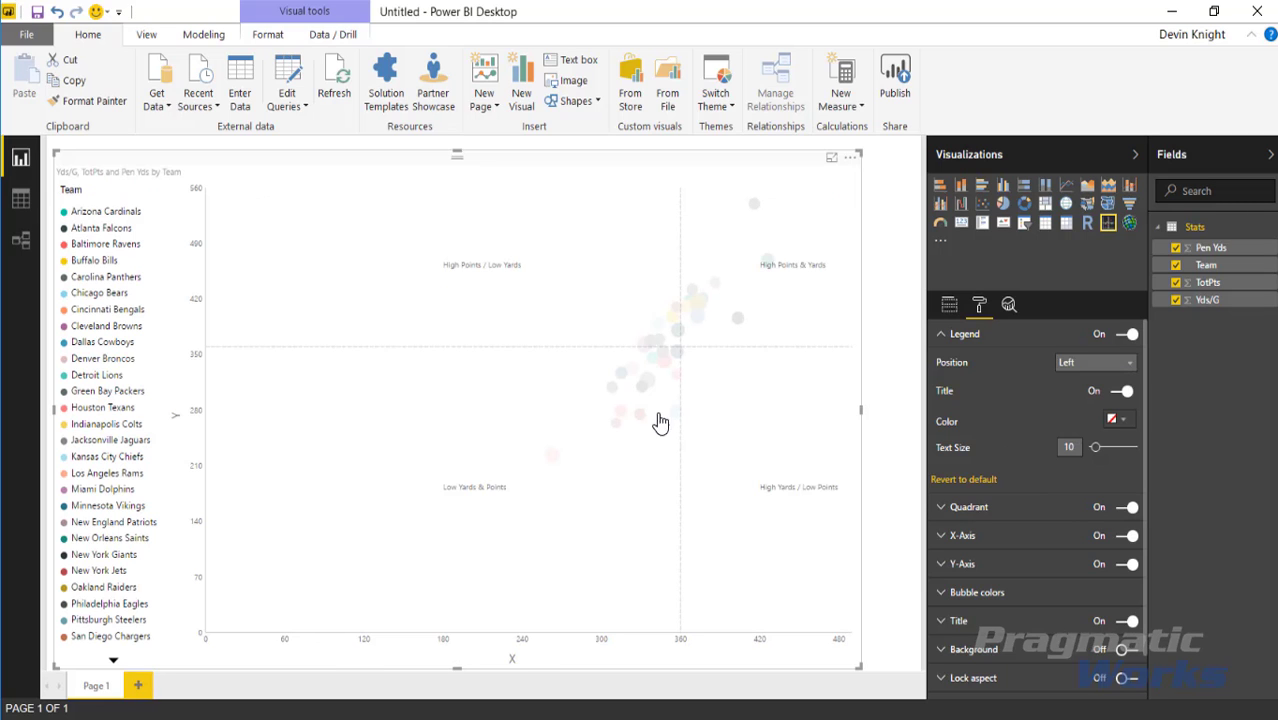
click(1095, 362)
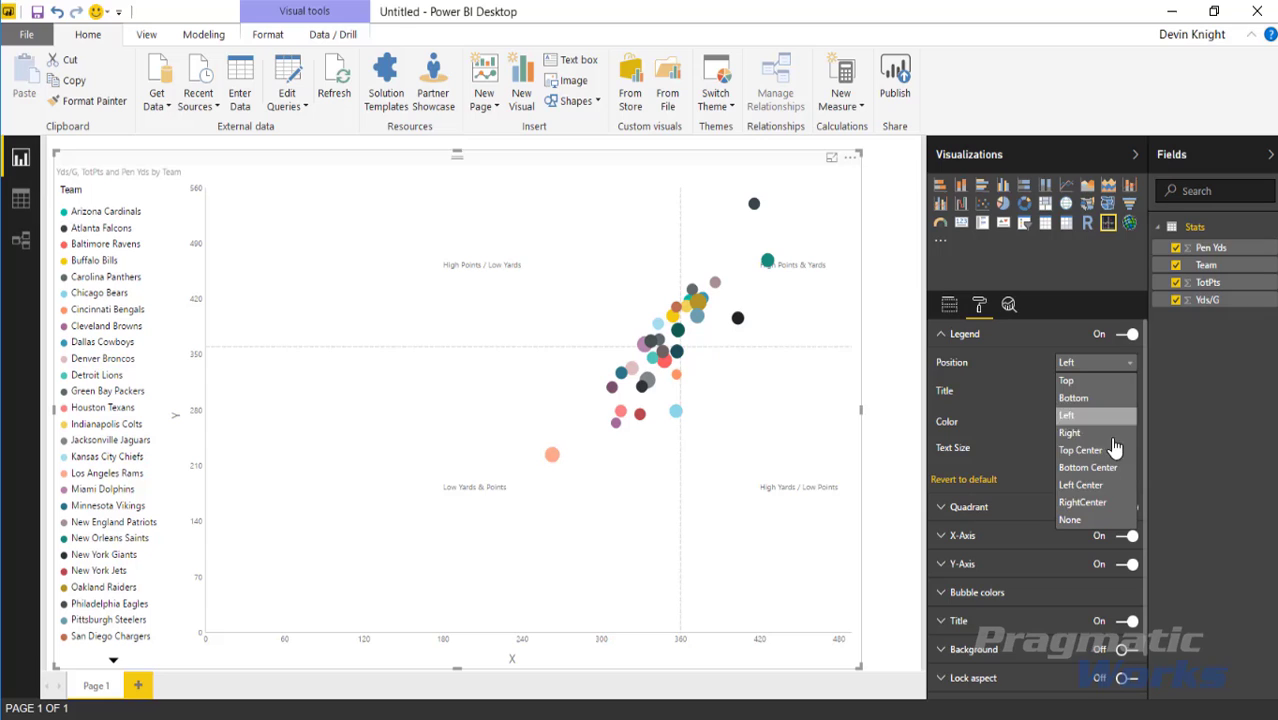
click(1084, 484)
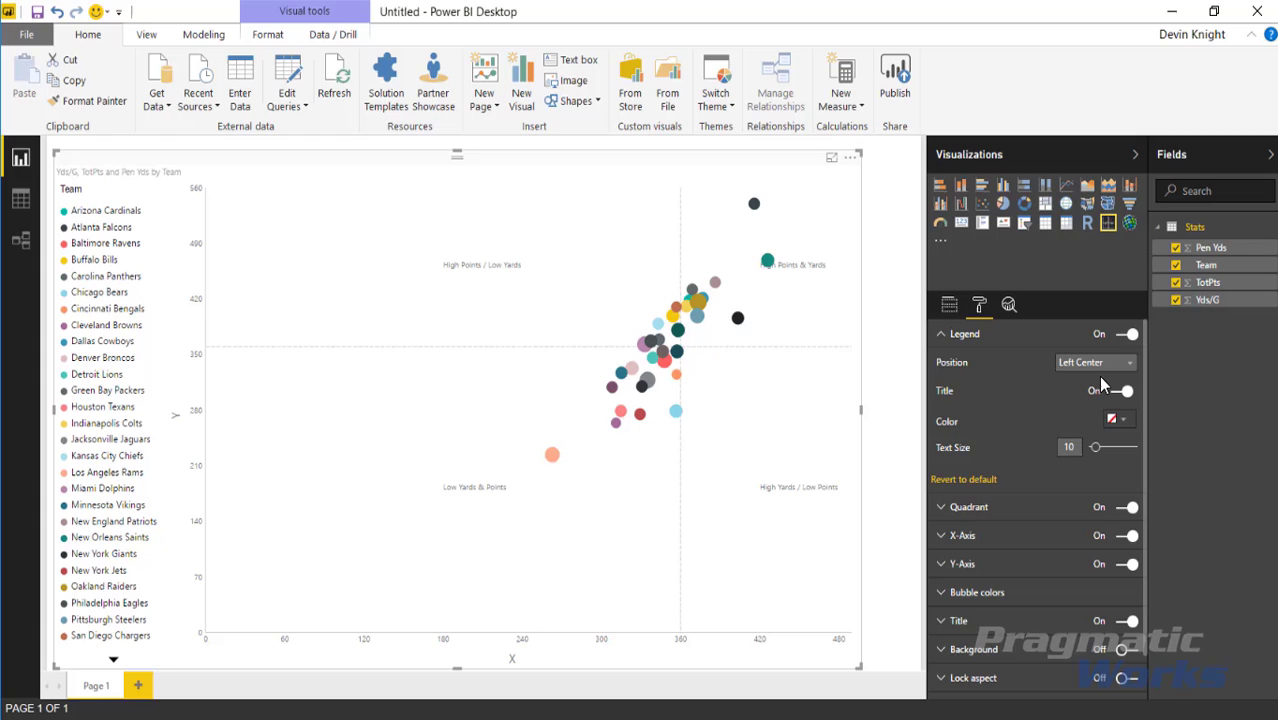
- Title the X axis 'Yard Per Game', leaving its title and value labels shown
click(942, 334)
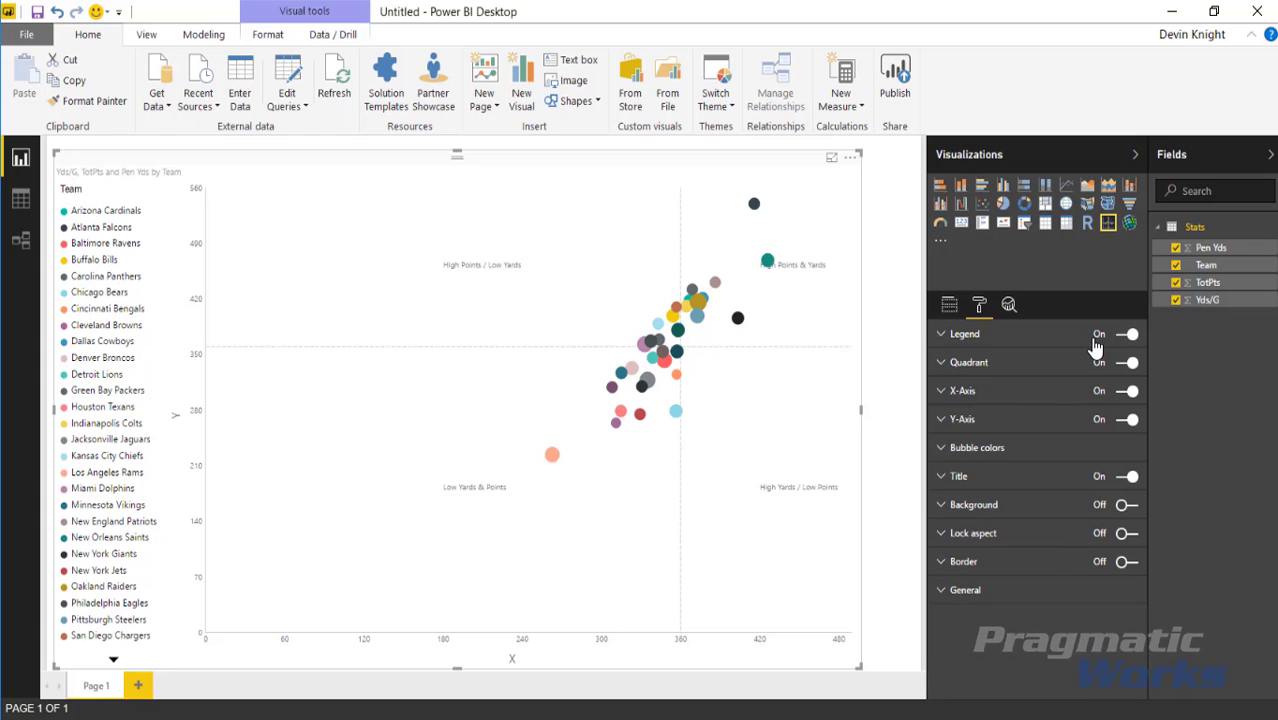
click(941, 396)
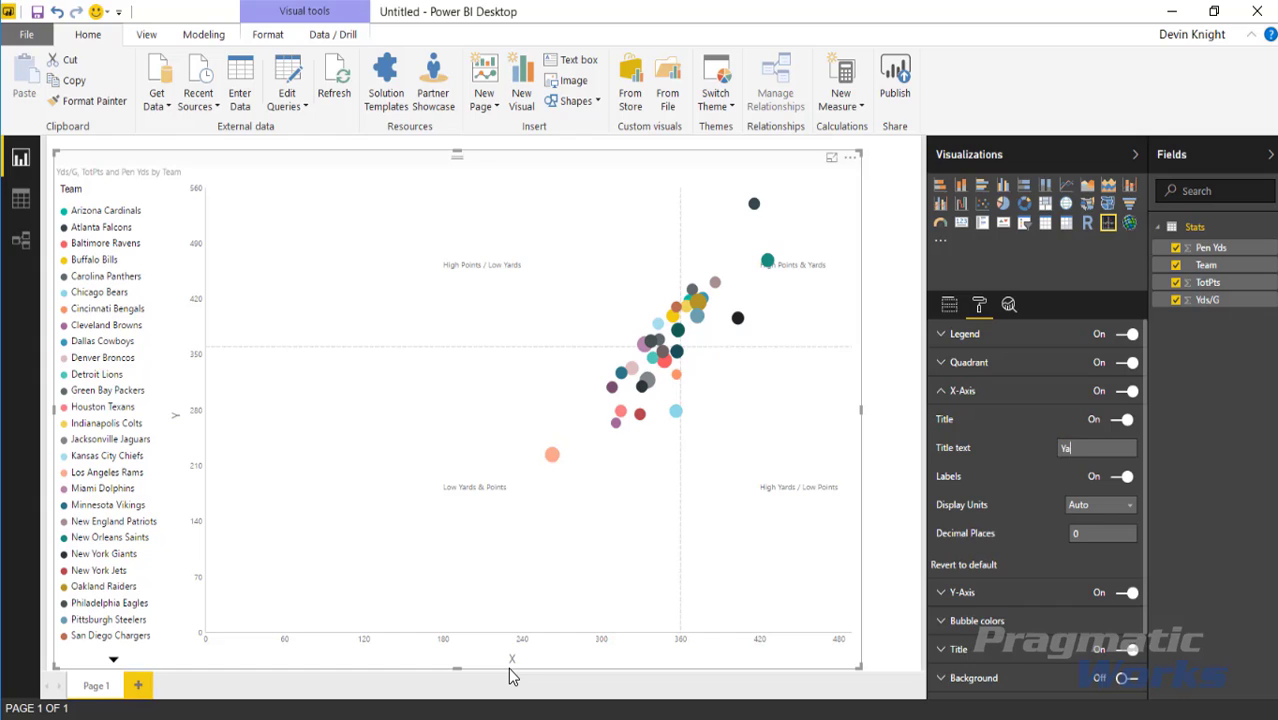
text(rd Per Game)
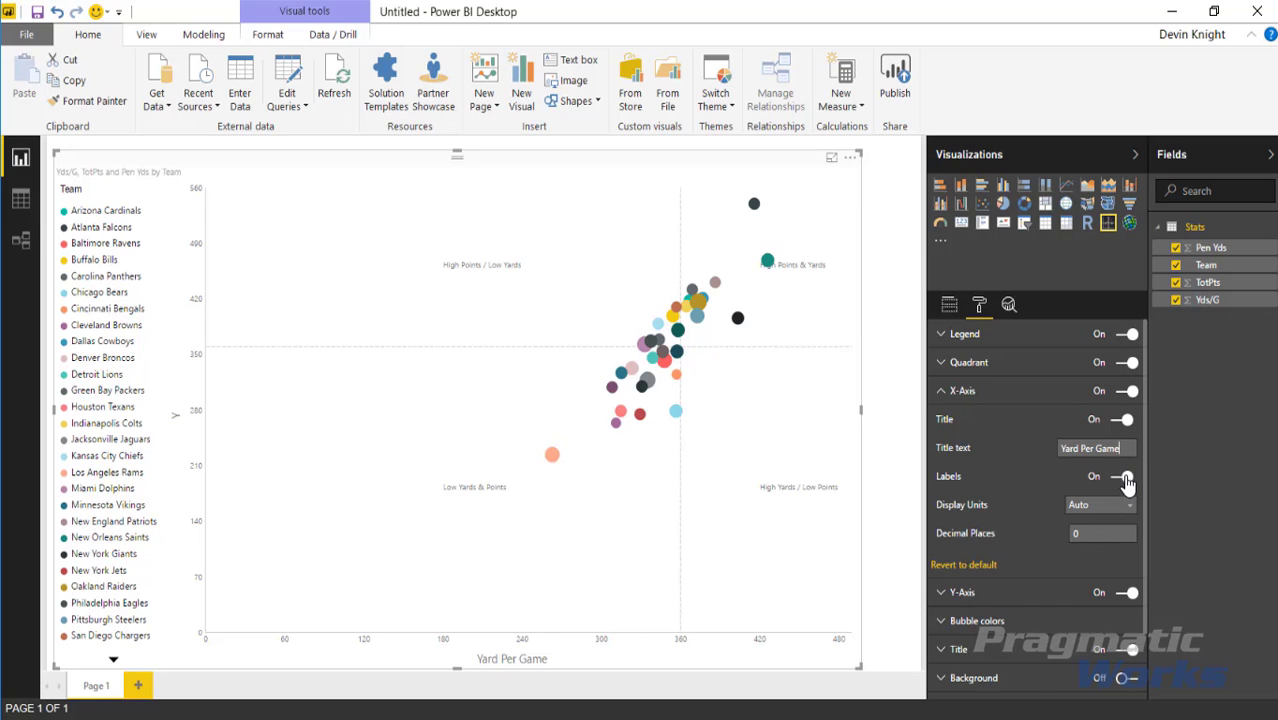
click(1122, 421)
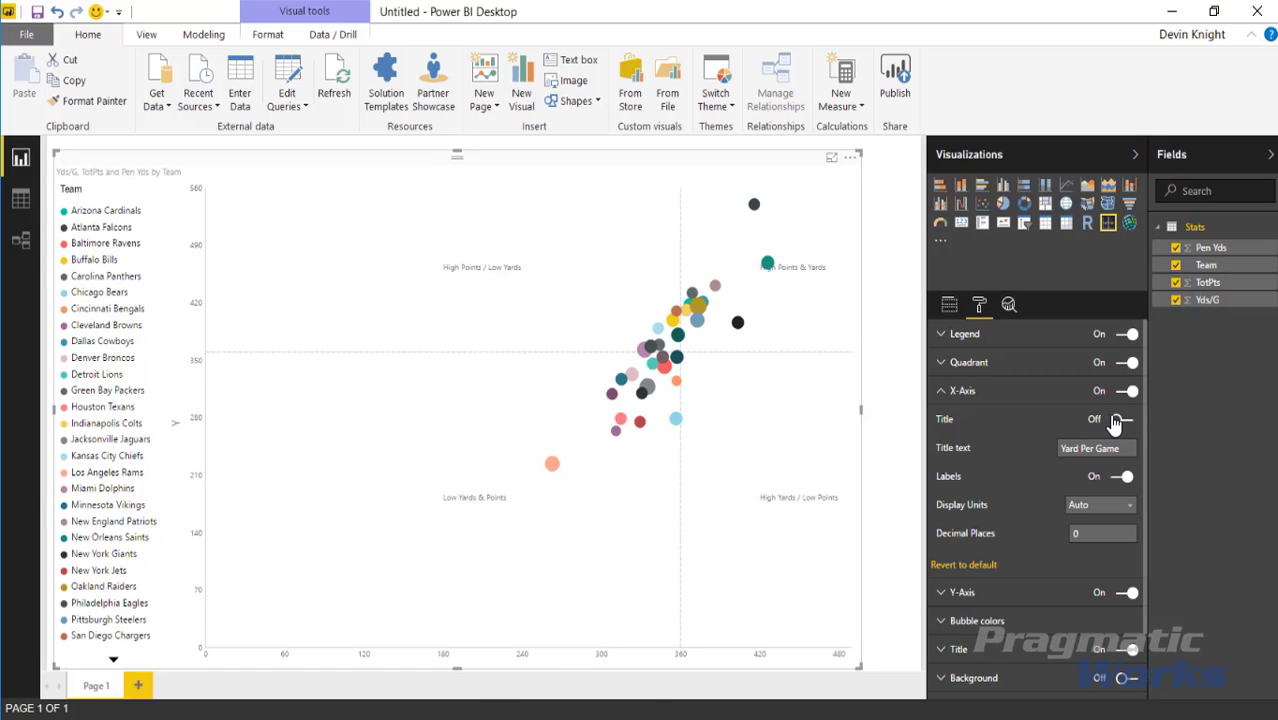
click(1118, 421)
click(1121, 477)
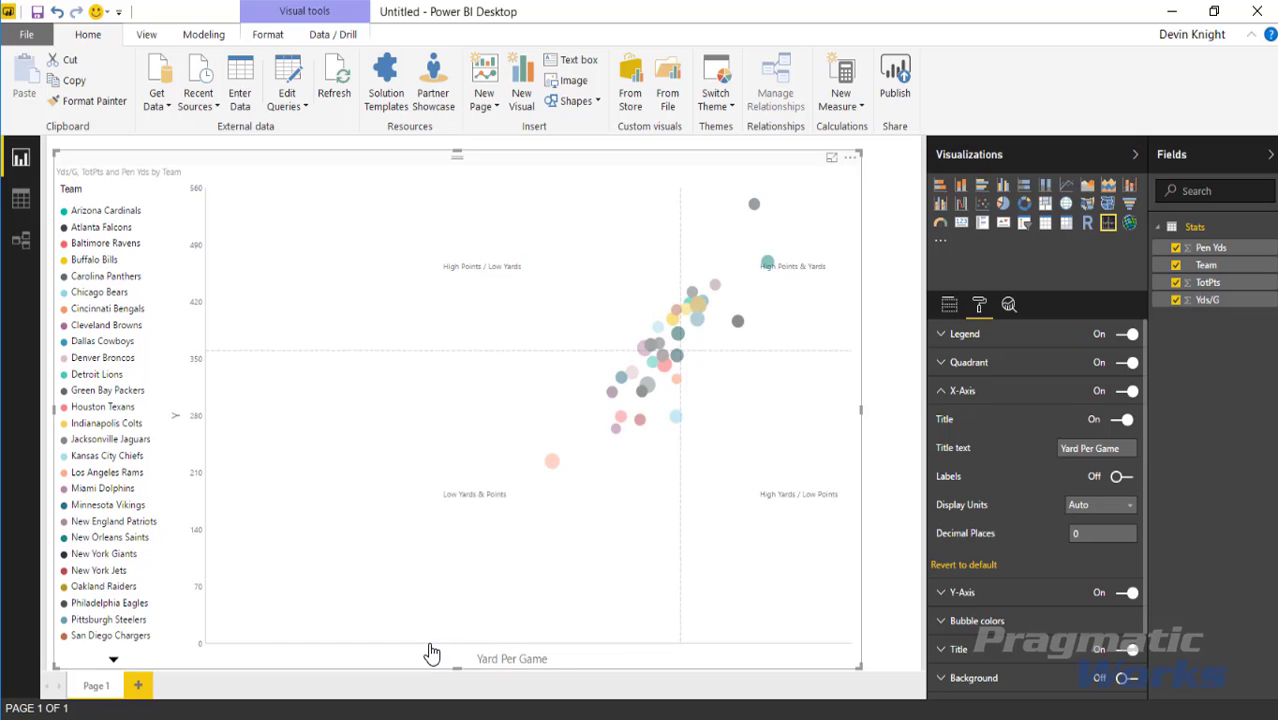
click(1120, 477)
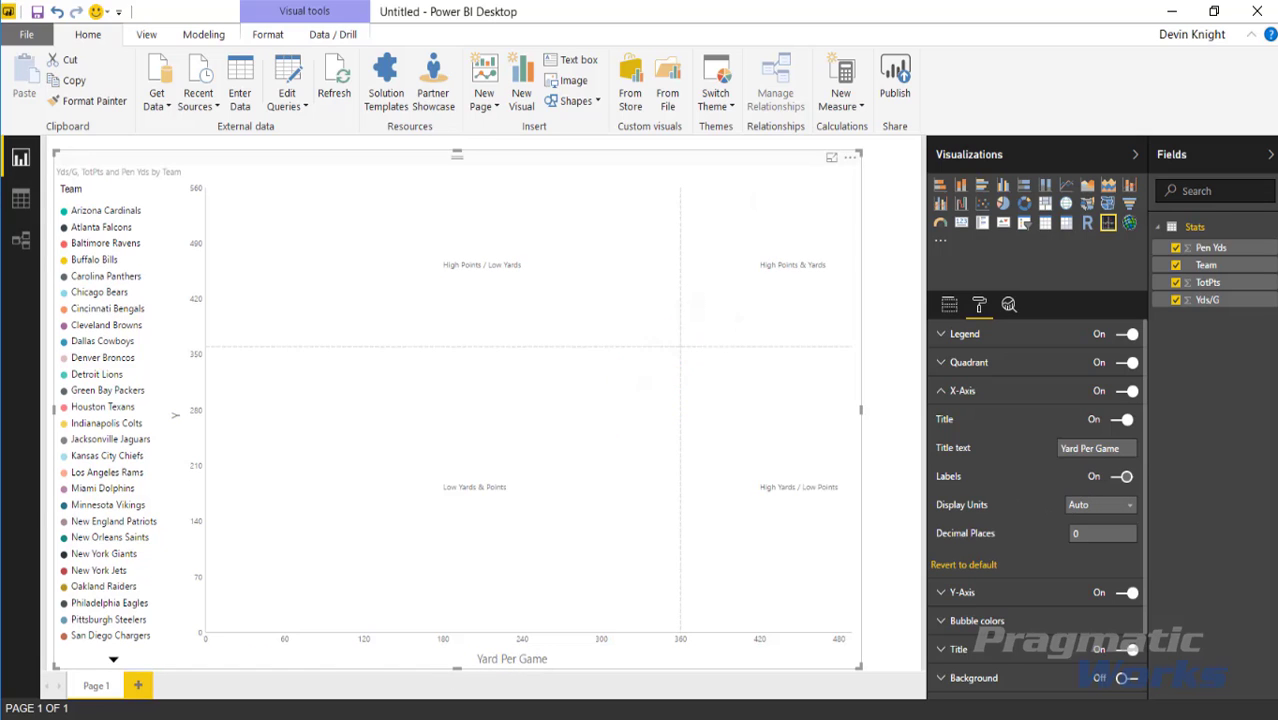
- Change the Y-axis title from 'Y' to 'Total Points'
click(941, 391)
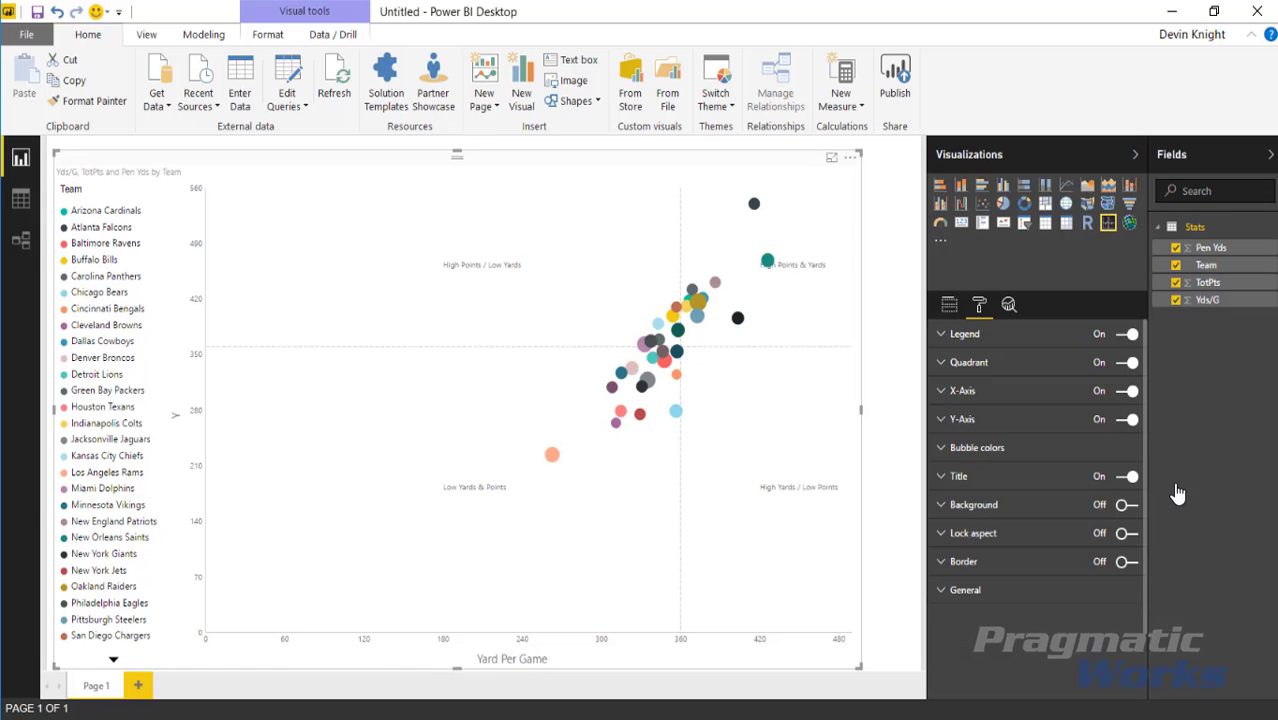
click(941, 419)
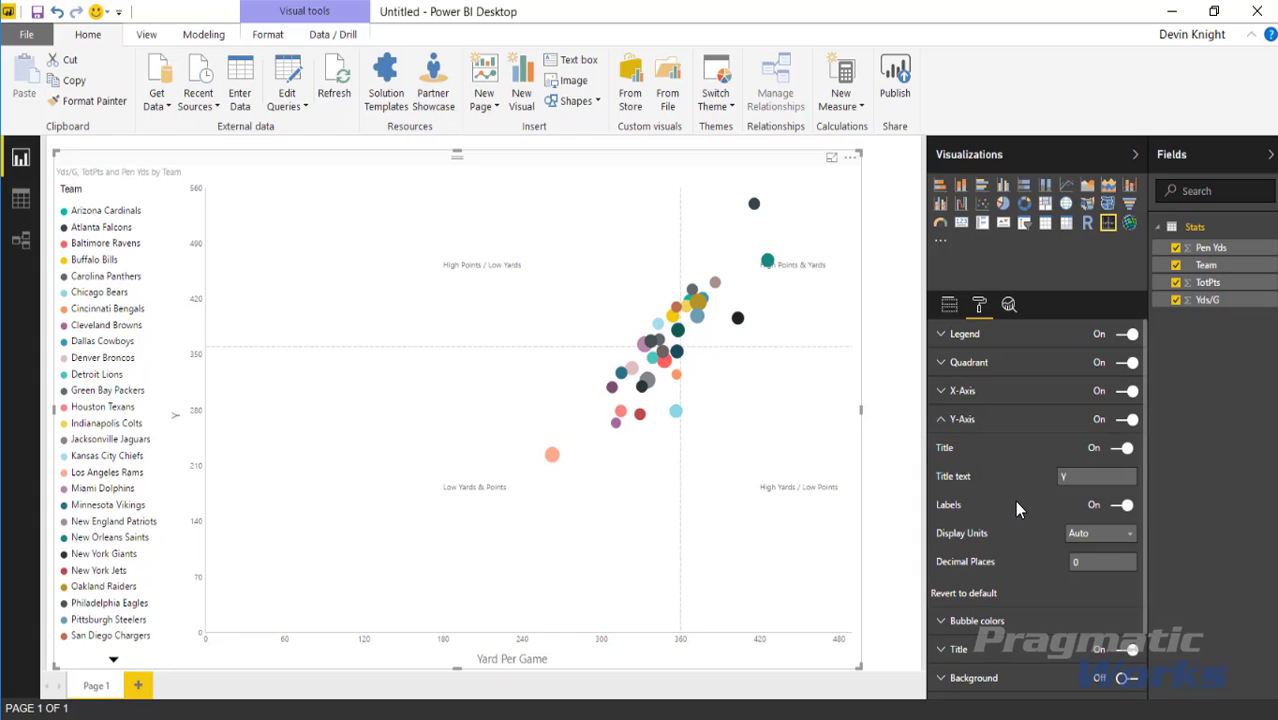
click(1104, 476)
text(T)
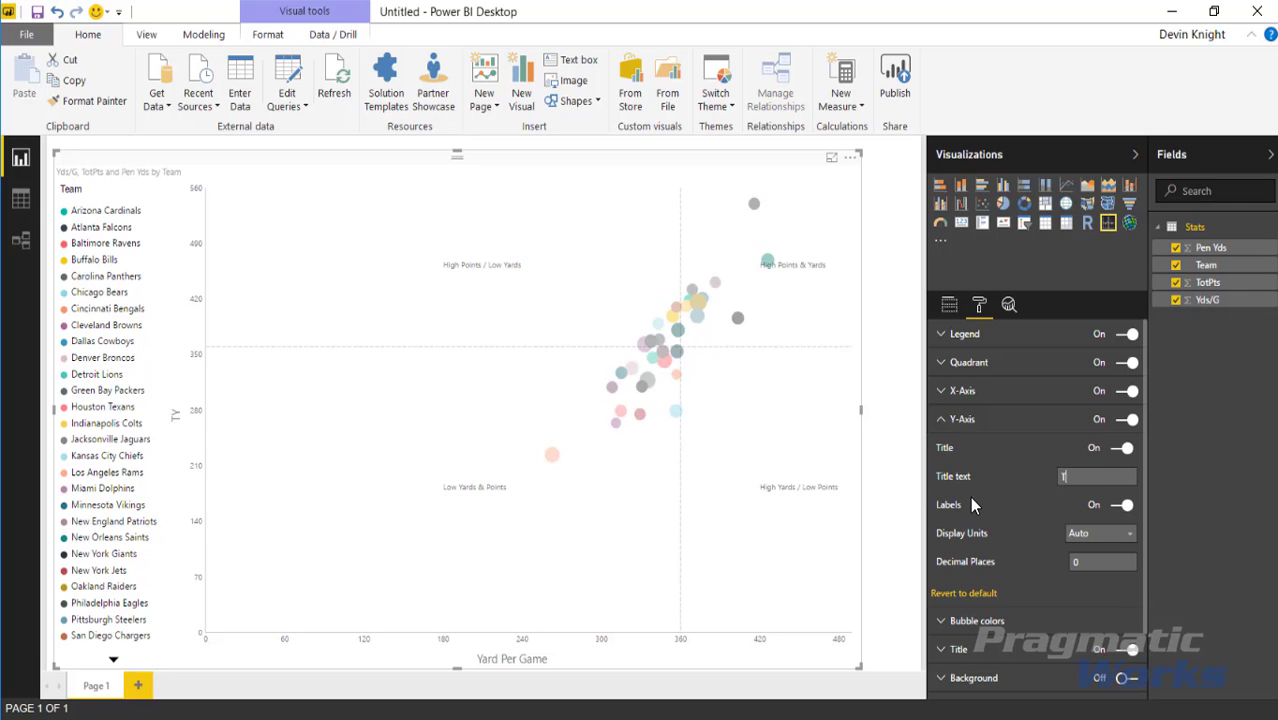
text(otal Points)
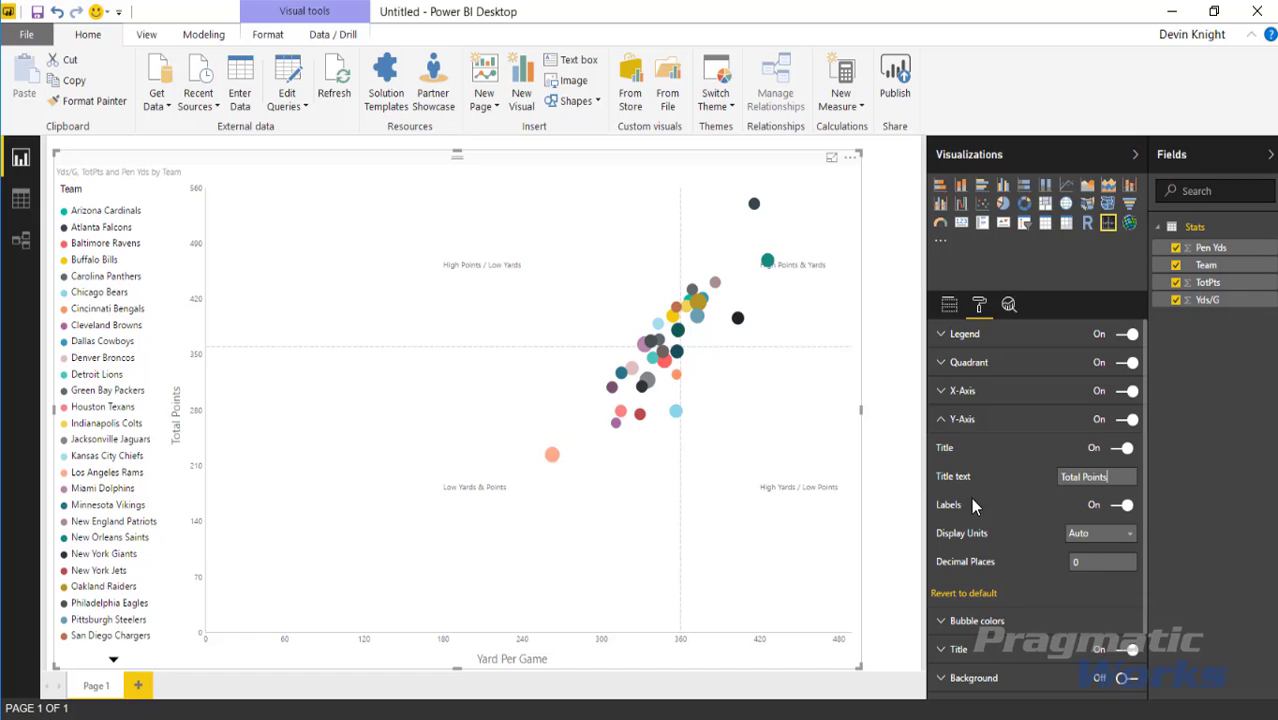
click(941, 420)
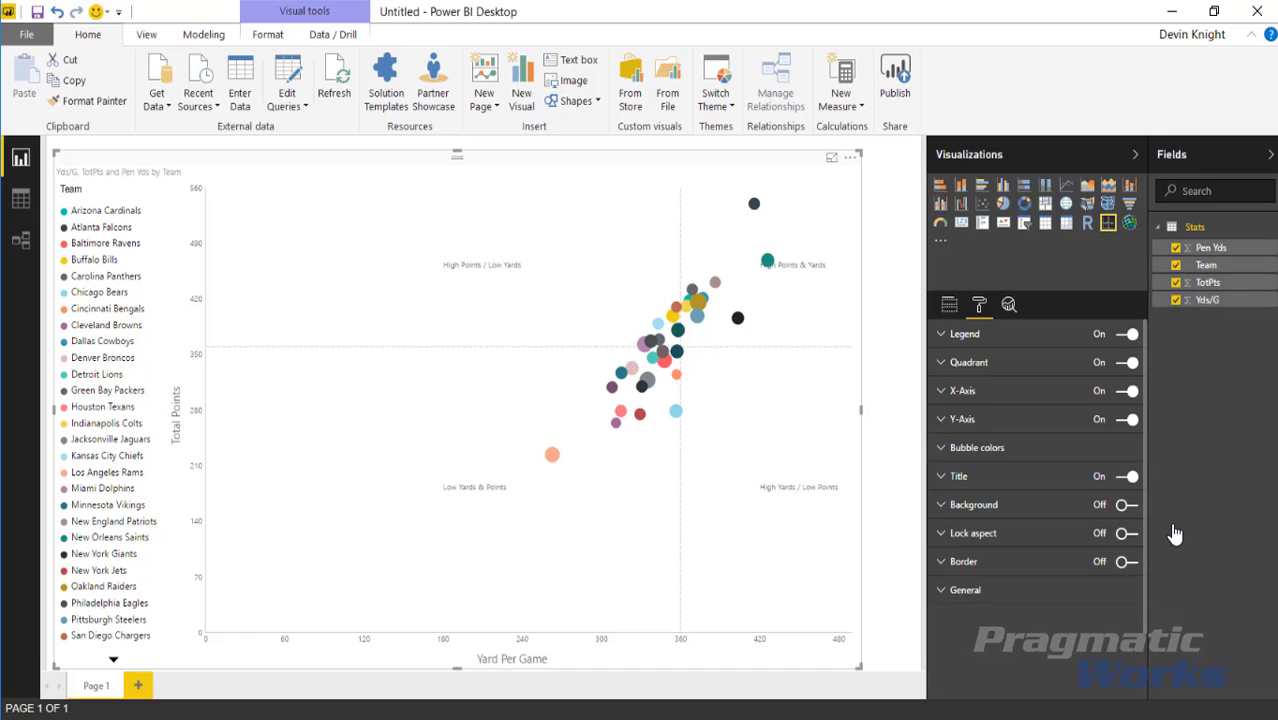
- Colour the Arizona Cardinals bubble red, Baltimore Ravens purple and Jacksonville Jaguars teal
click(943, 450)
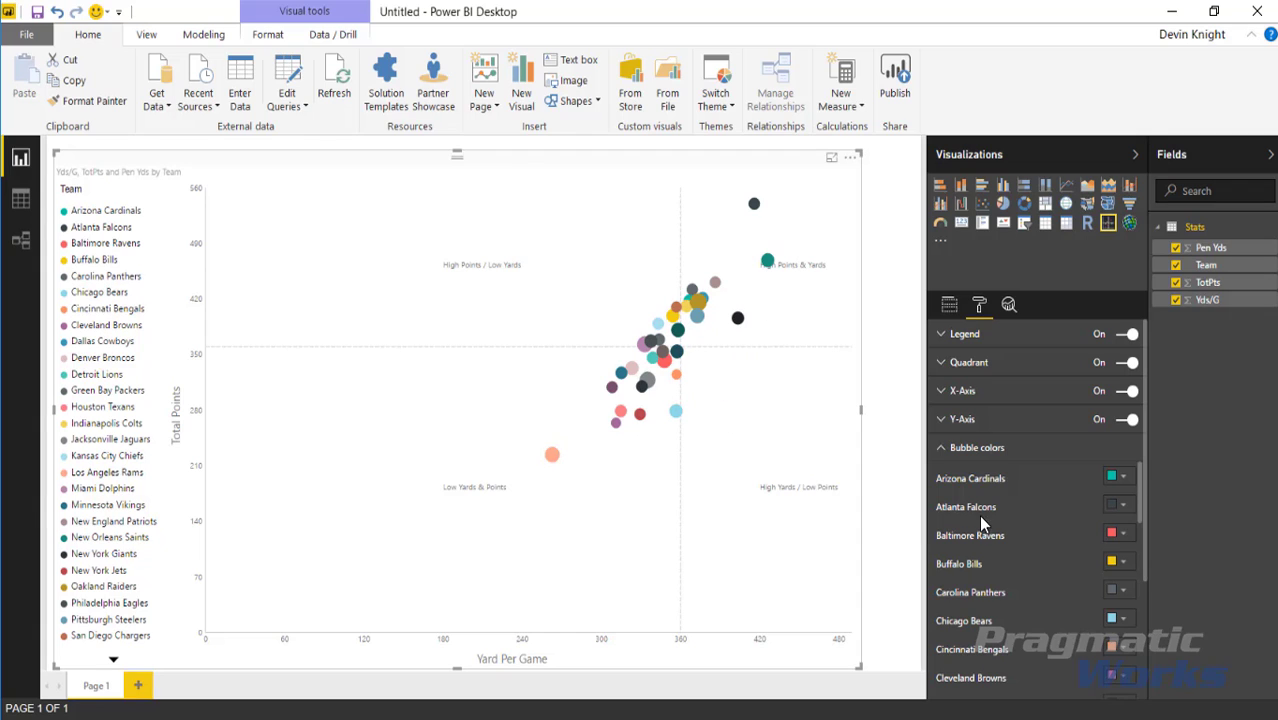
click(1120, 477)
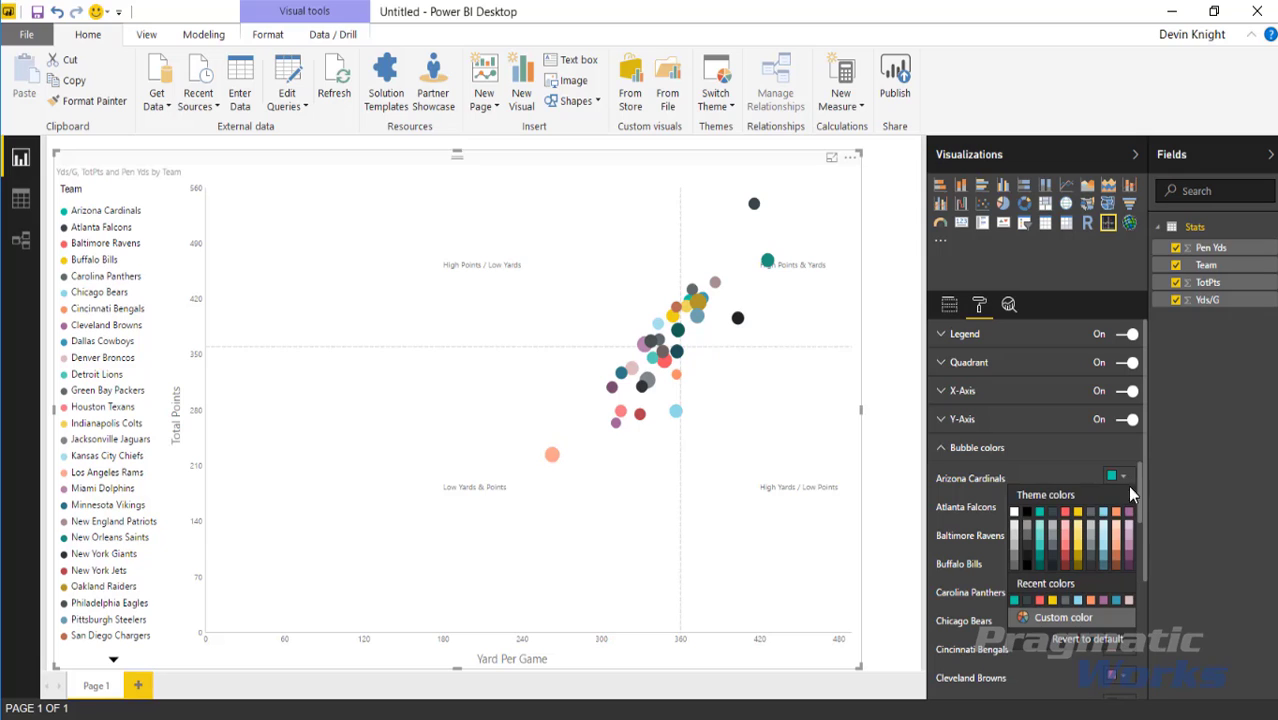
click(1066, 522)
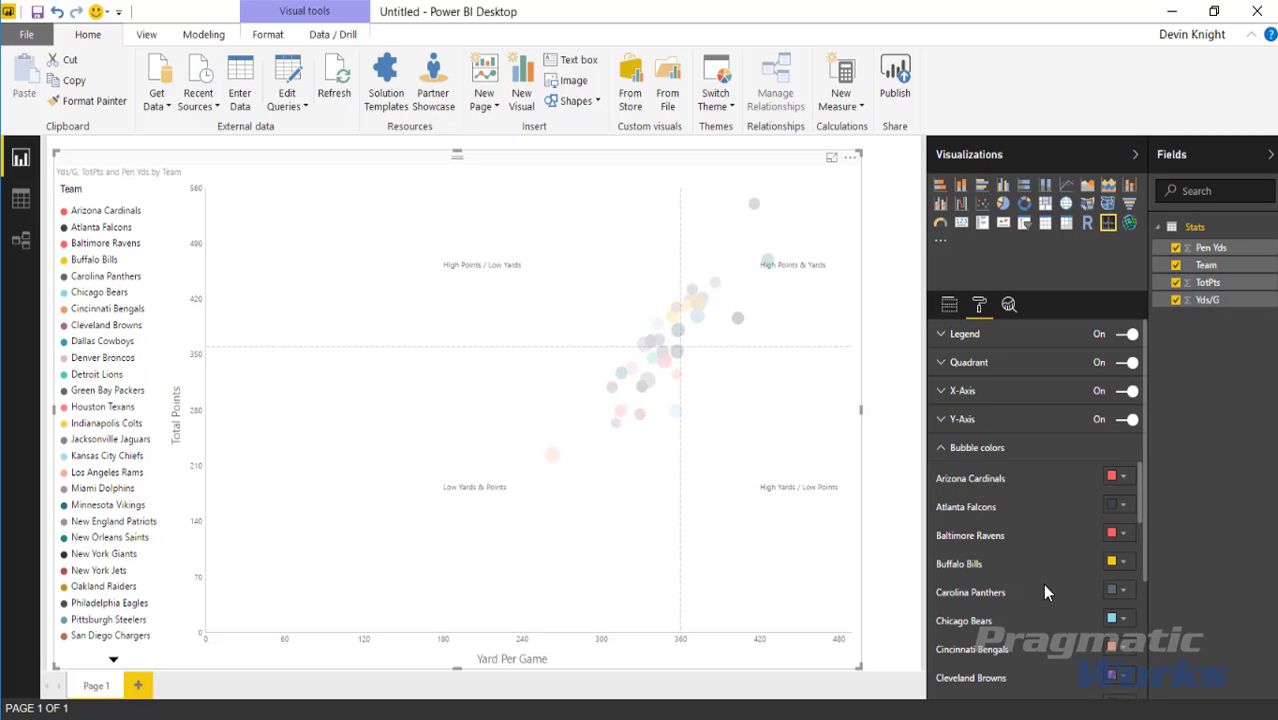
click(1127, 538)
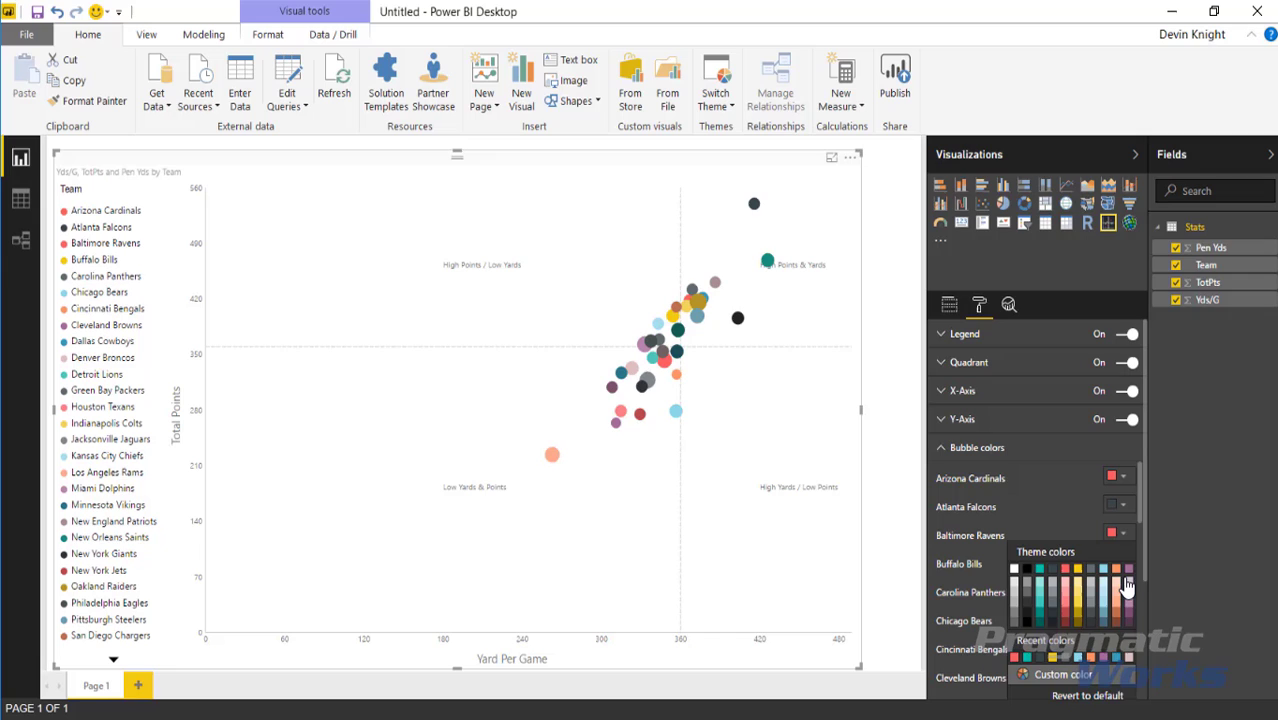
click(1130, 584)
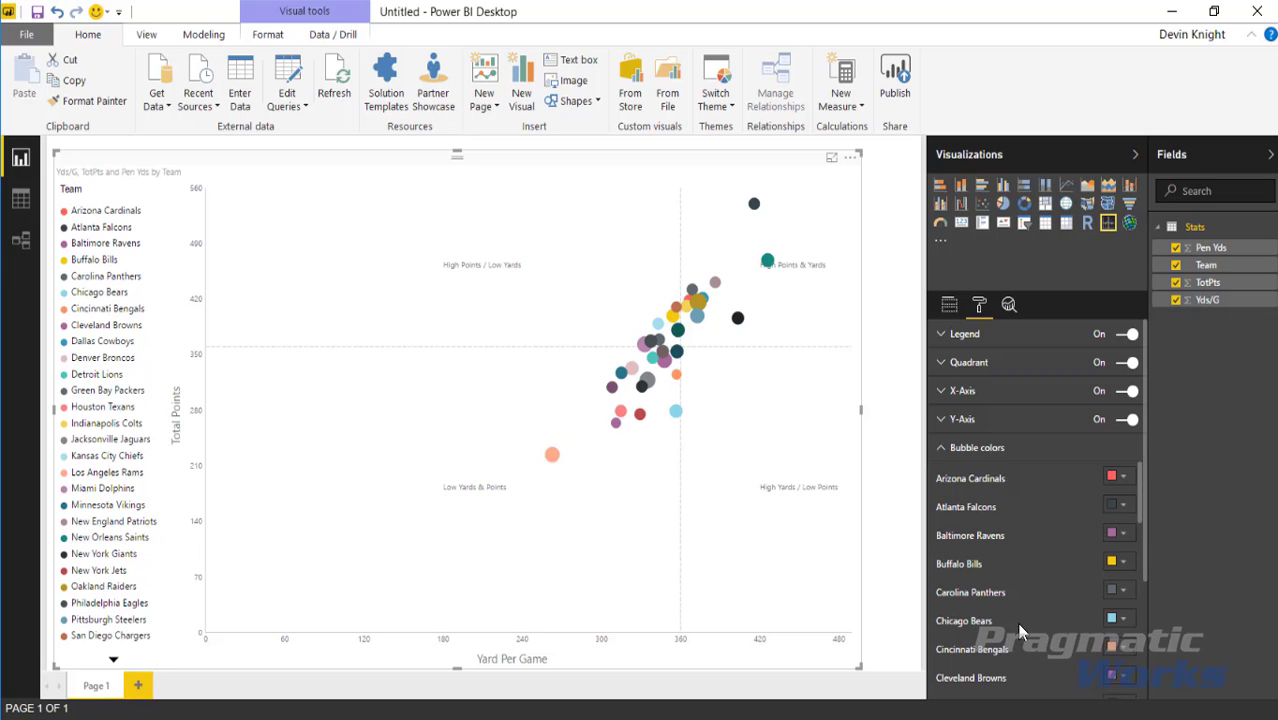
scroll(1016, 622, down, 5)
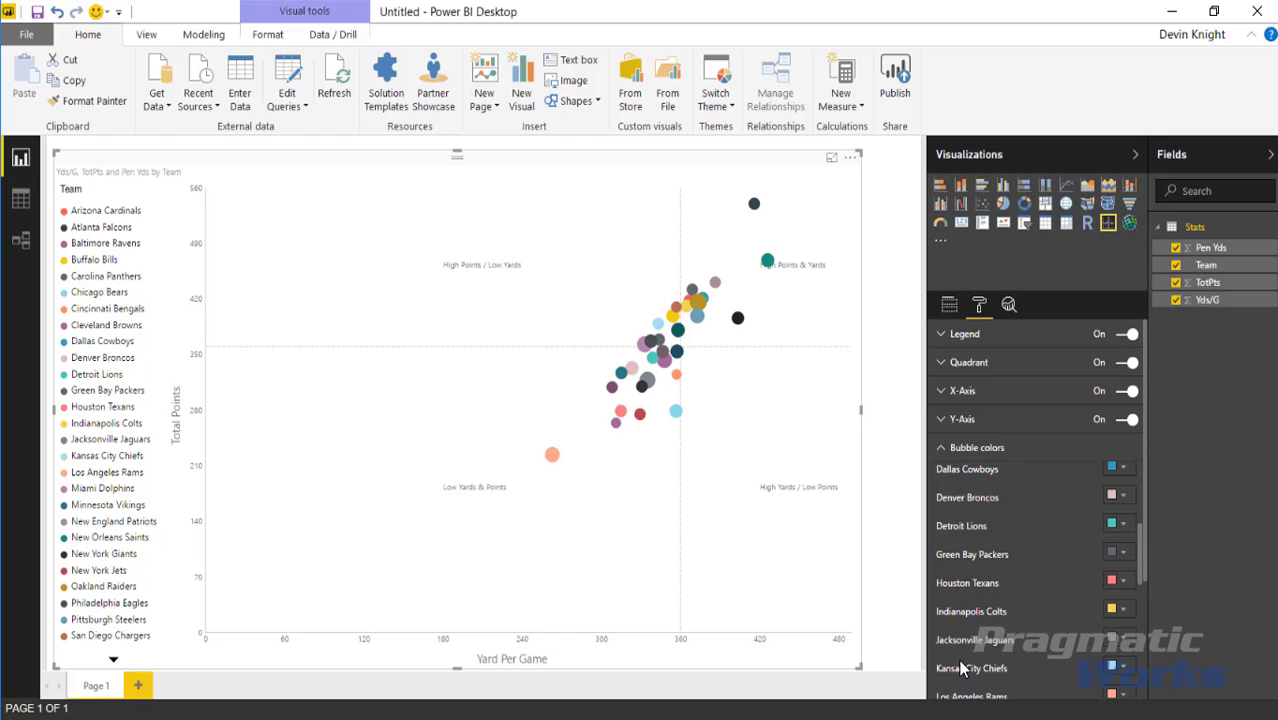
click(1118, 640)
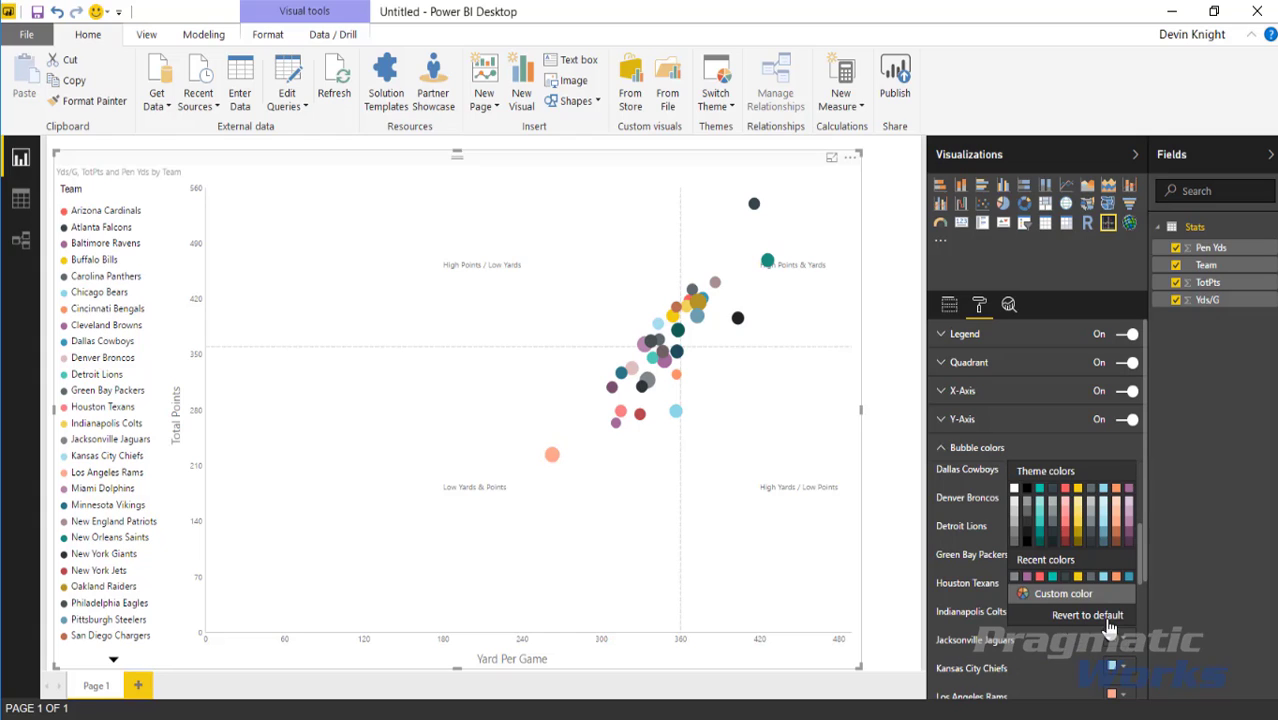
click(1038, 489)
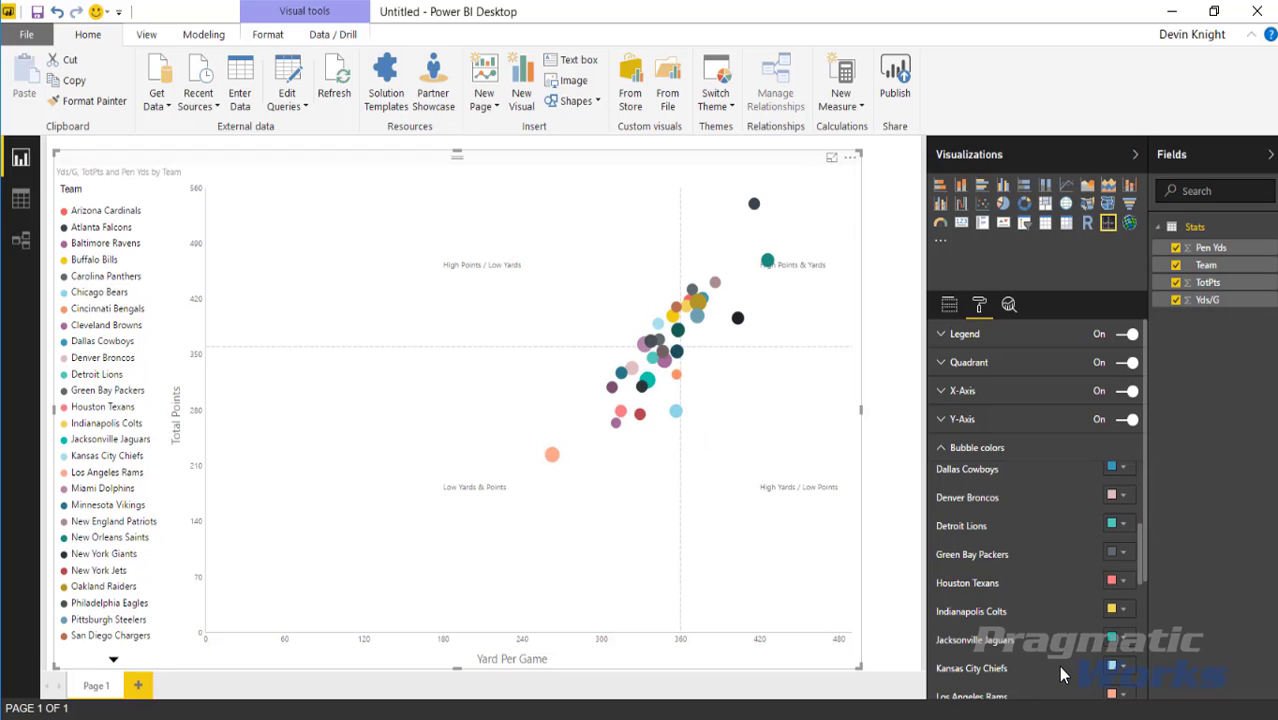
scroll(1055, 670, down, 3)
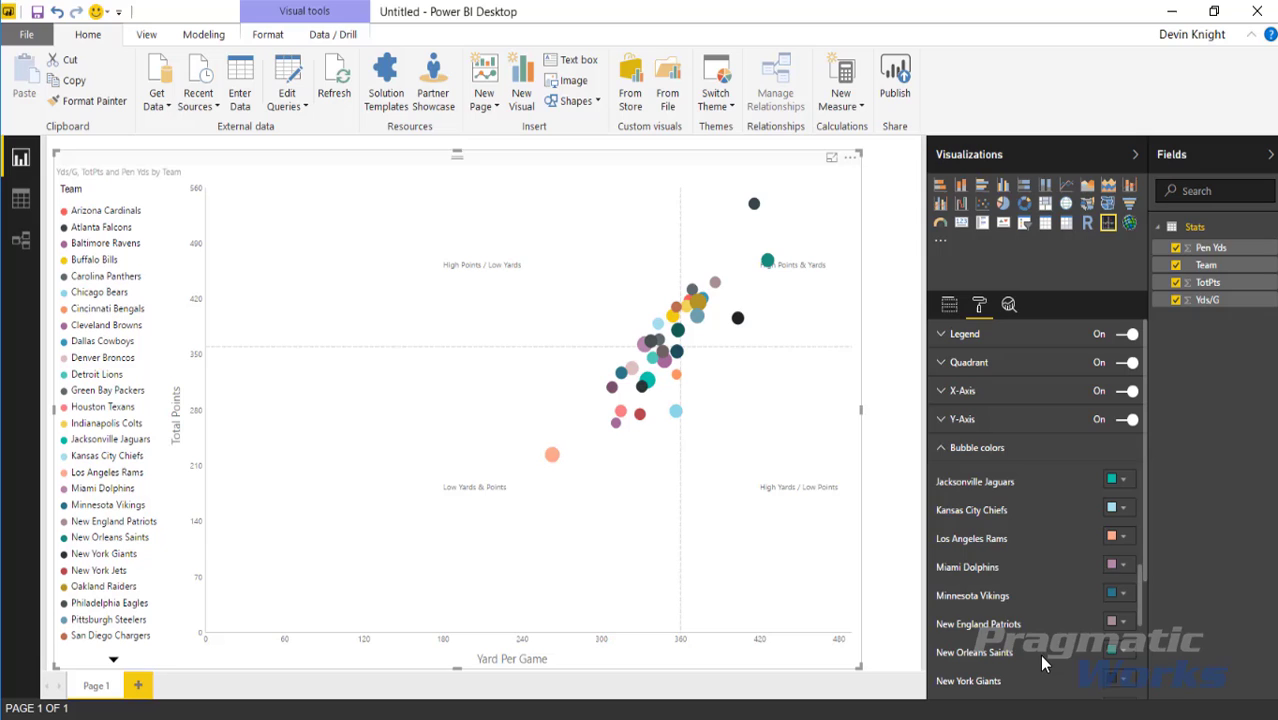
scroll(1039, 654, up, 6)
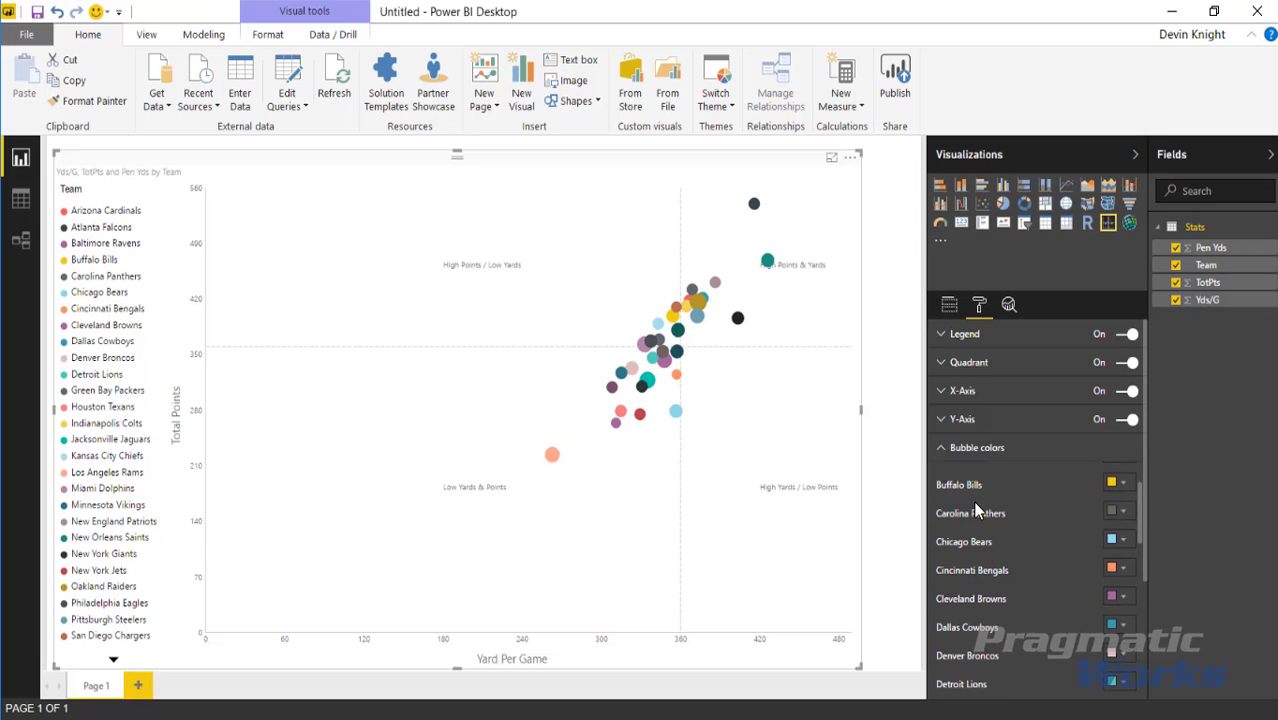
click(944, 449)
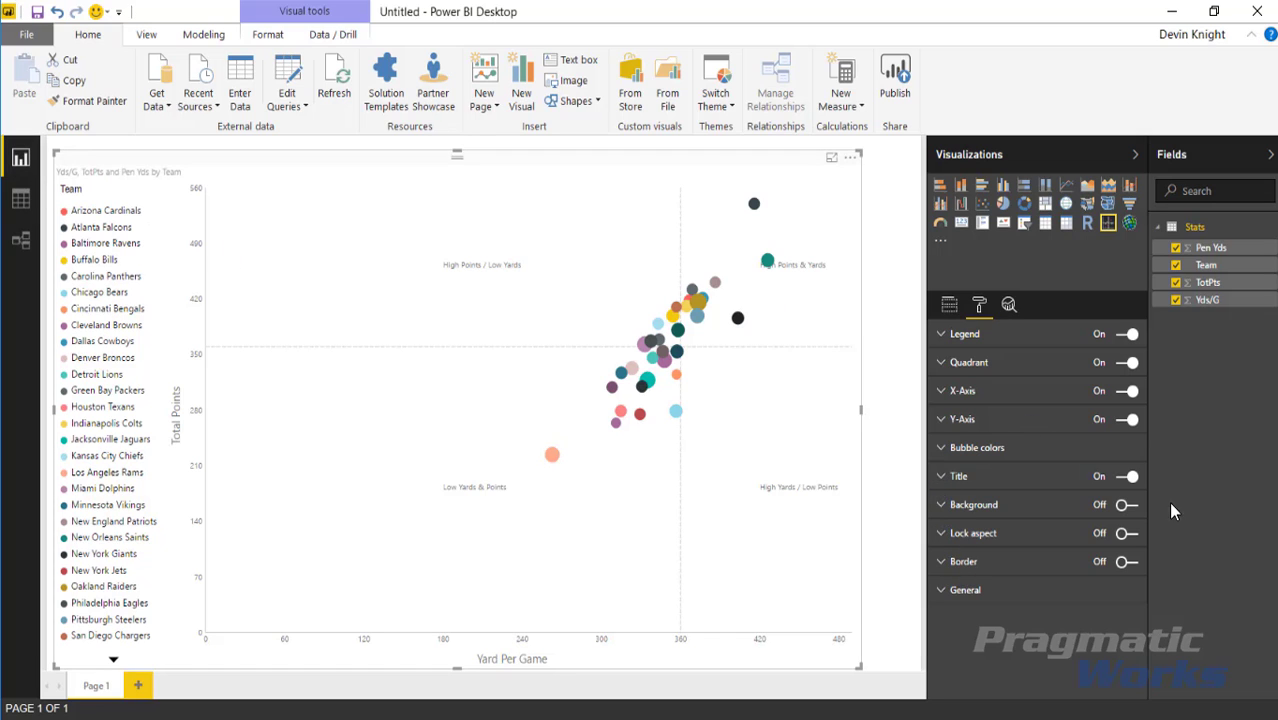
- Turn the chart title off, try an orange, more transparent background, then turn the background off
click(1129, 478)
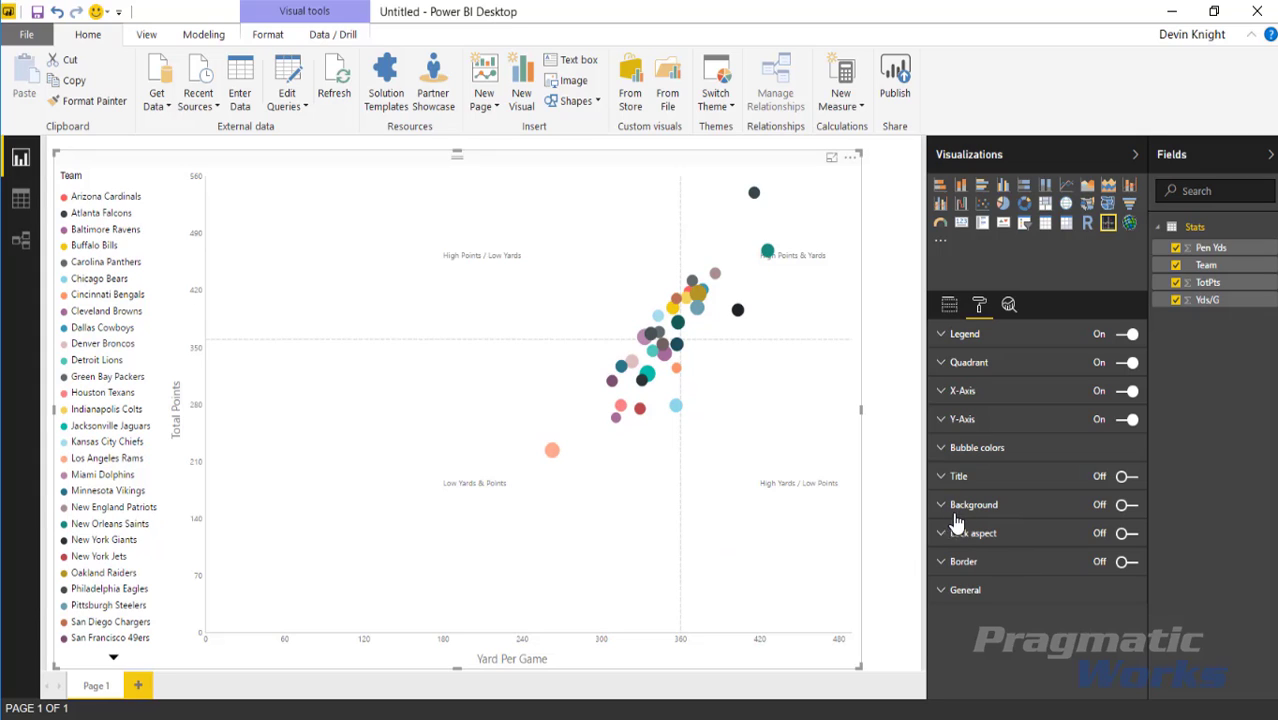
click(1127, 505)
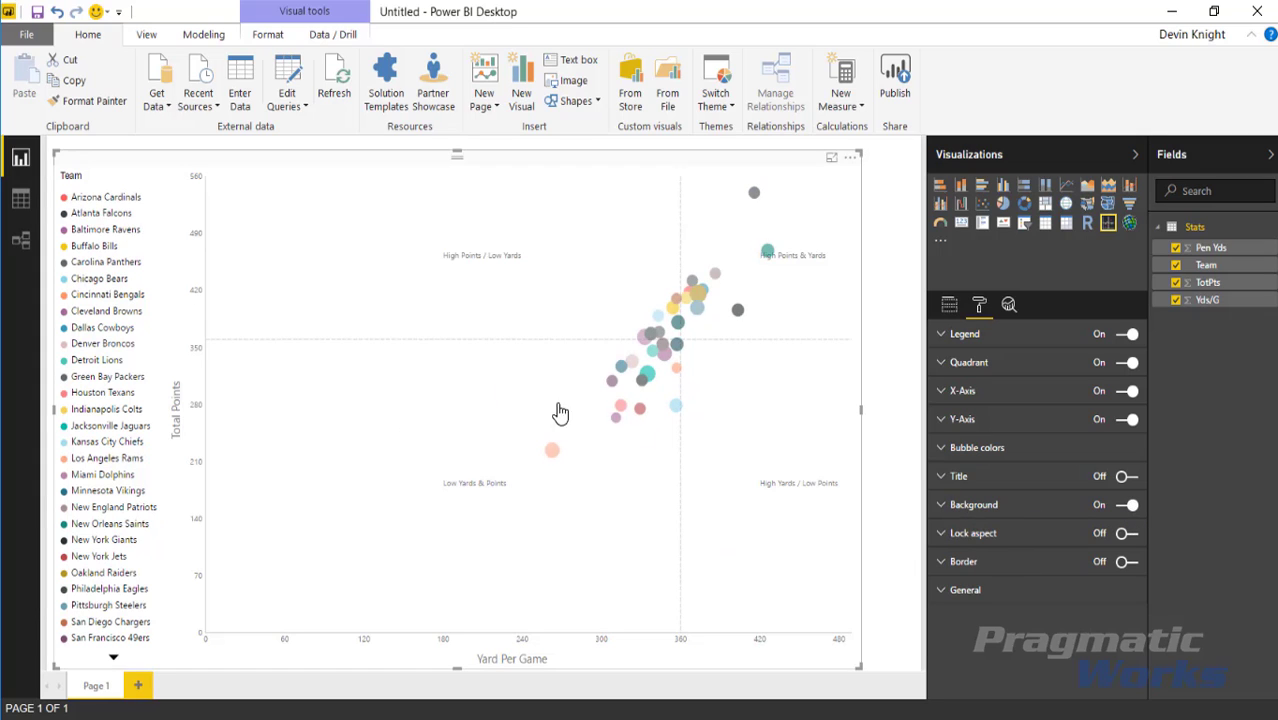
click(943, 506)
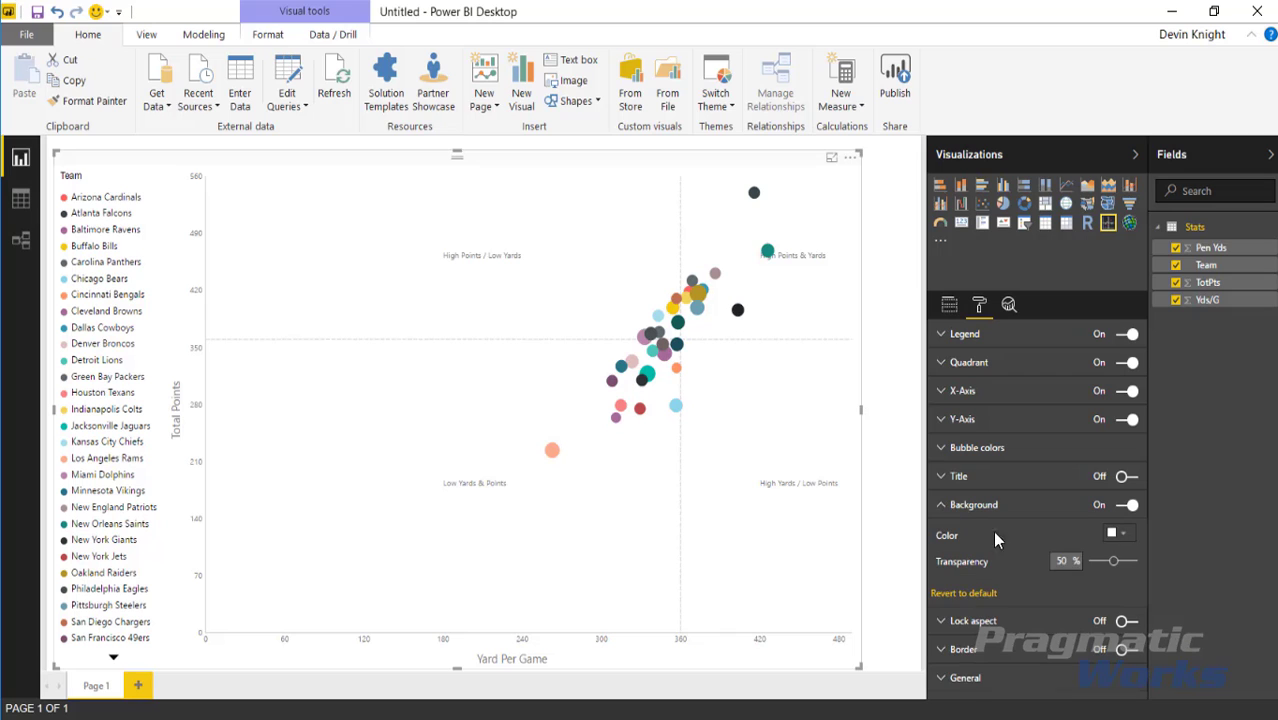
click(1118, 535)
click(1090, 612)
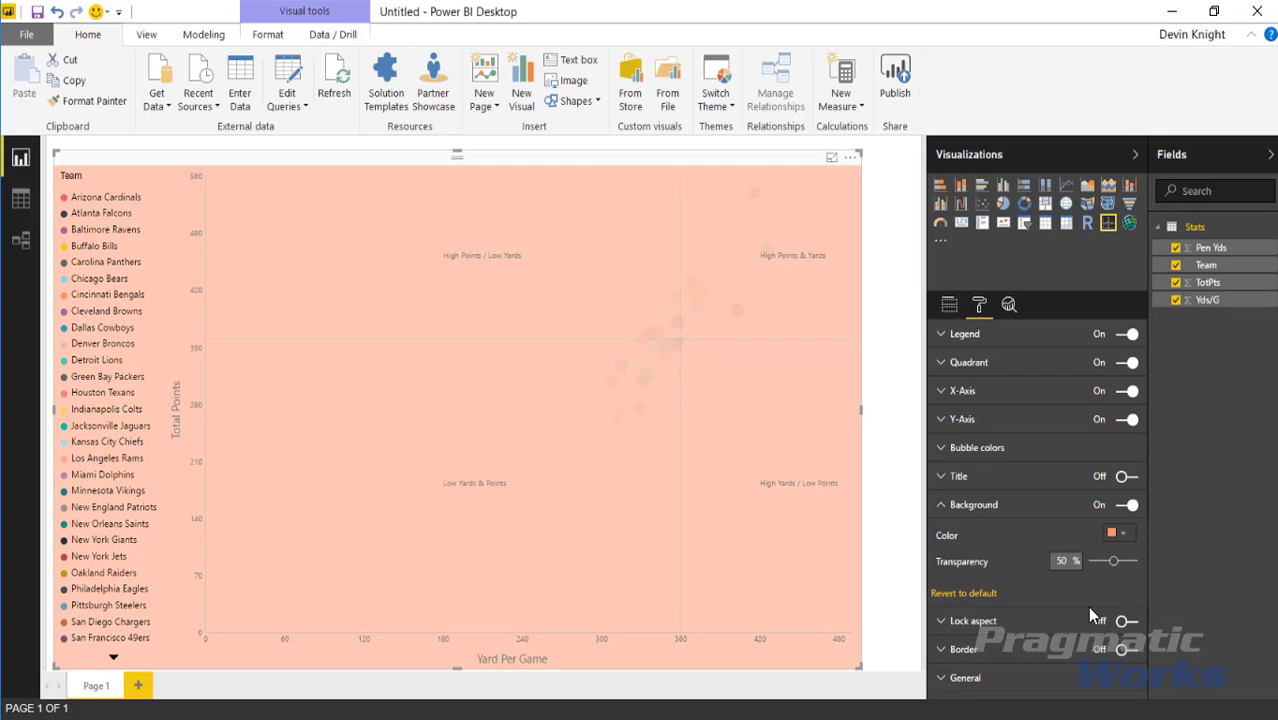
drag(1118, 563, 1130, 562)
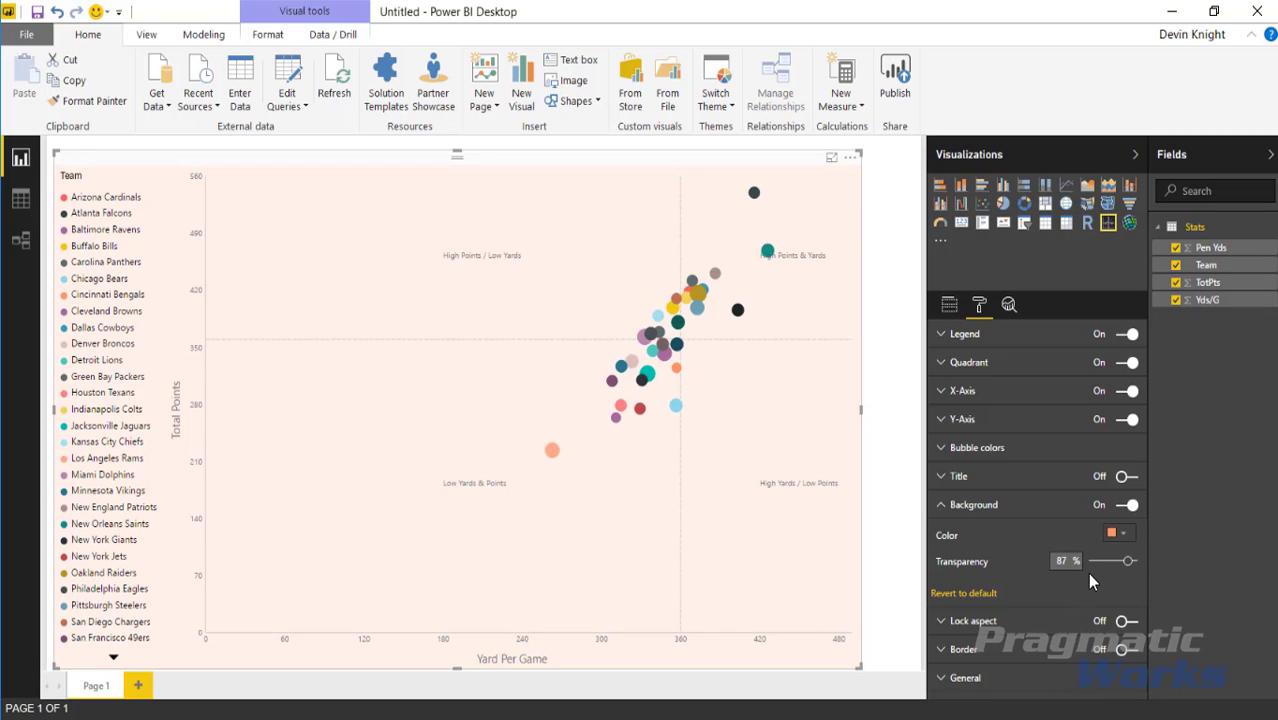
click(1124, 505)
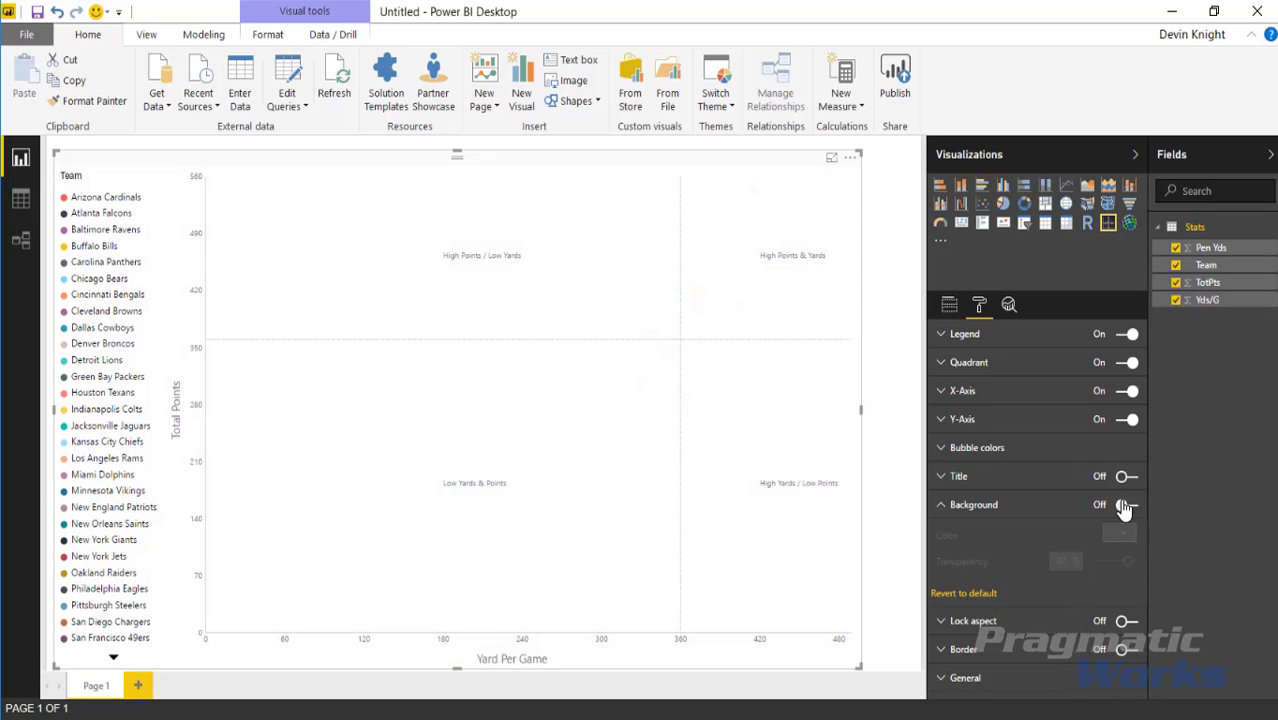
click(945, 505)
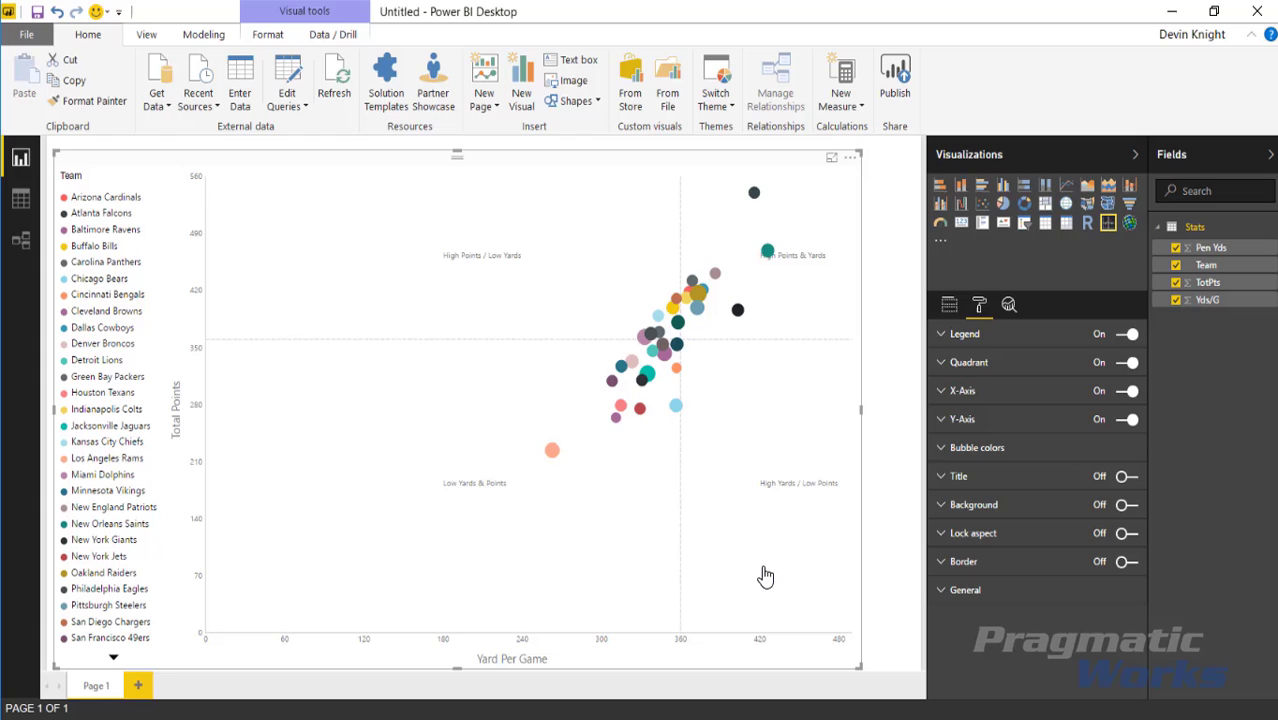
- Check the General position and size settings, then return to the fields: Yds/G, TotPts, Pen Yds, Team
click(941, 592)
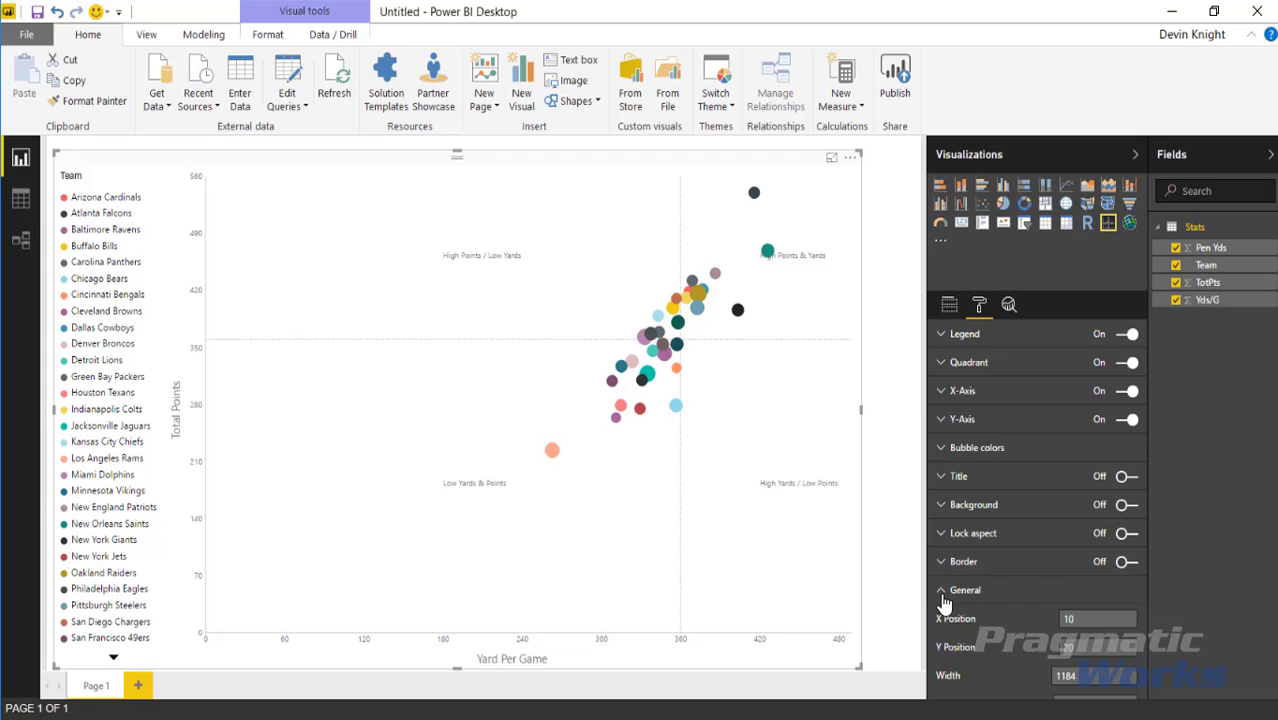
scroll(1033, 626, down, 2)
scroll(1033, 626, down, 1)
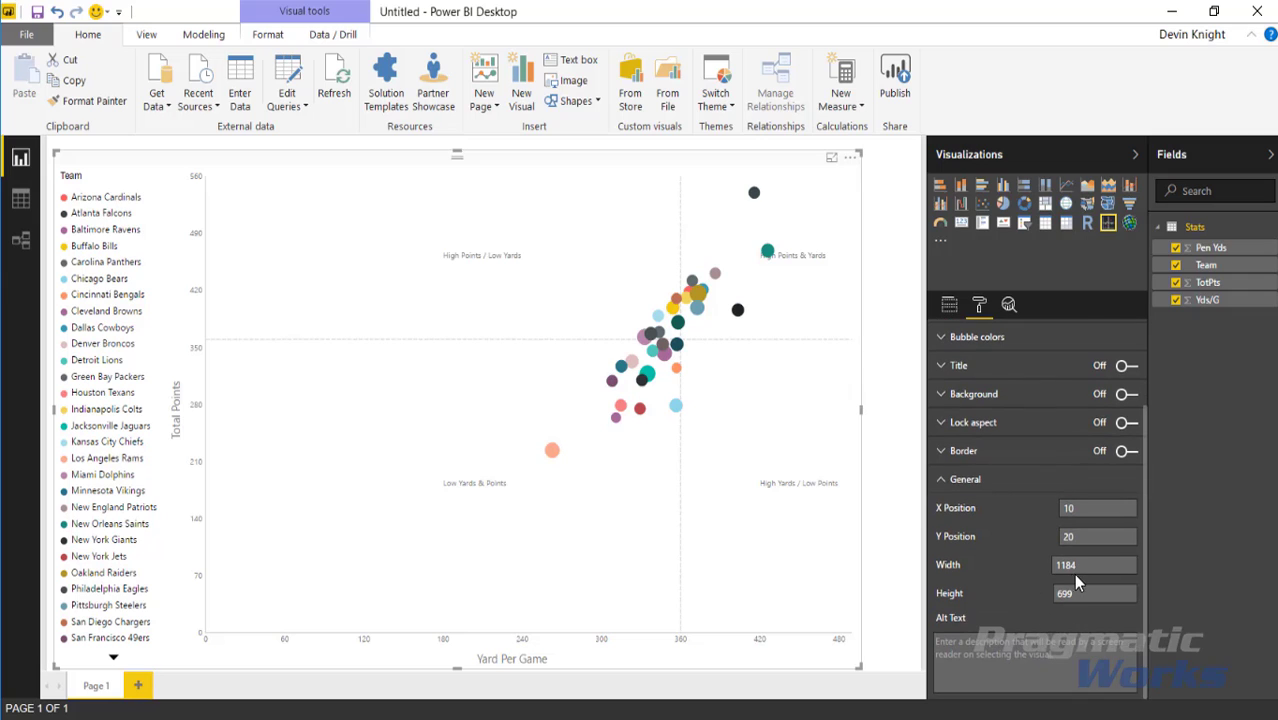
click(942, 480)
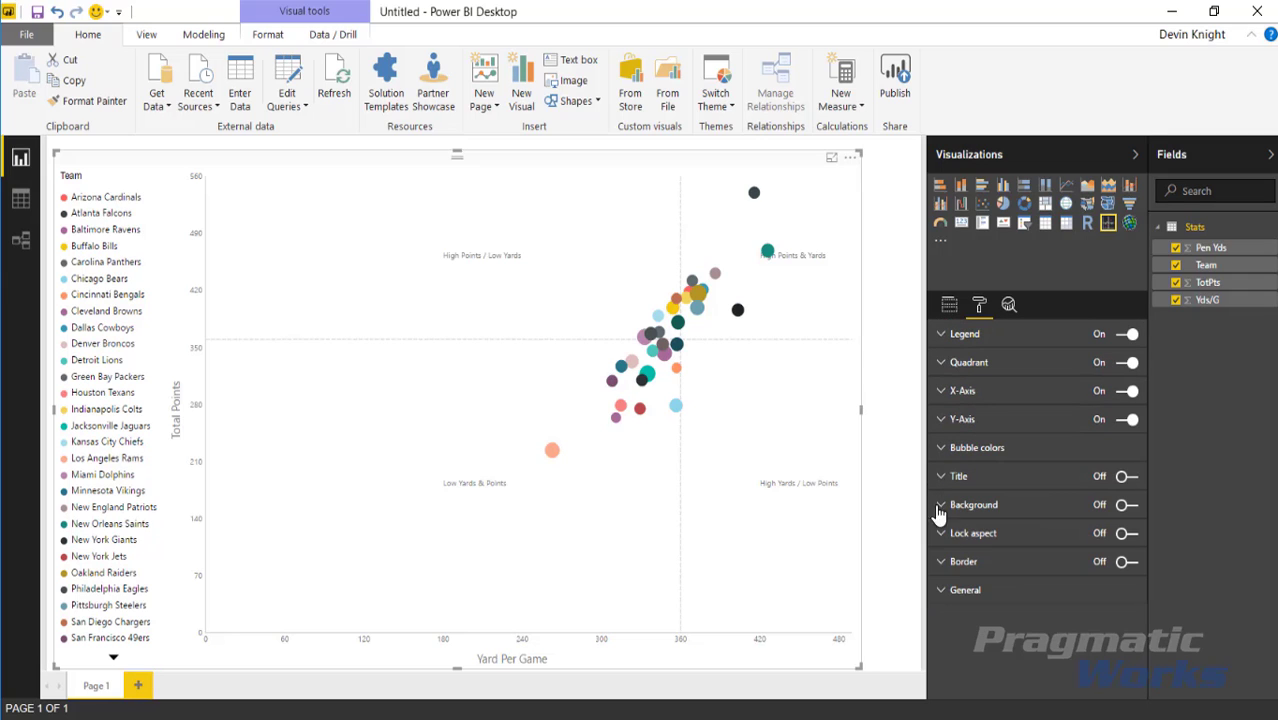
click(949, 304)
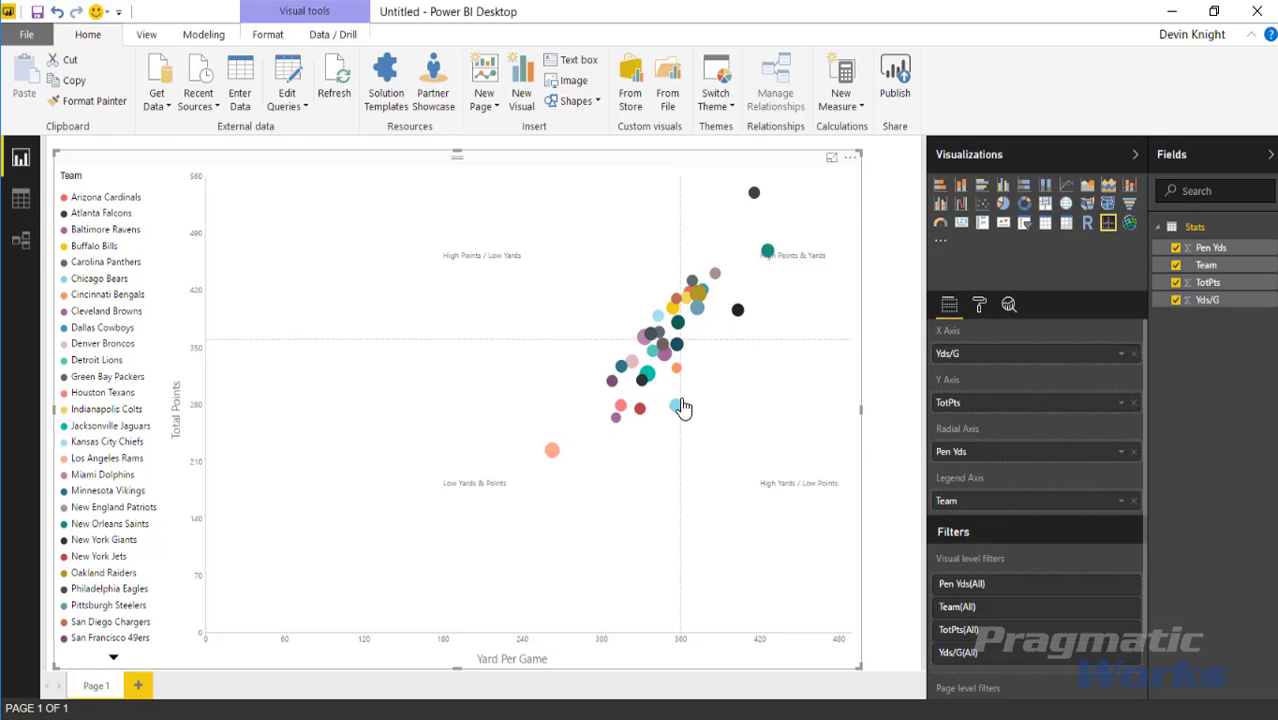